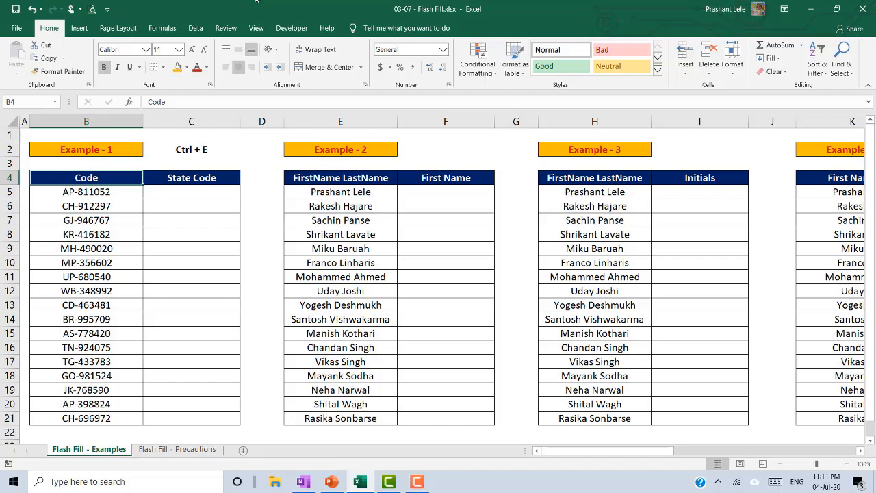
- Enter the formula =LEFT(B5,2) in C5
key("Down")
key("Right")
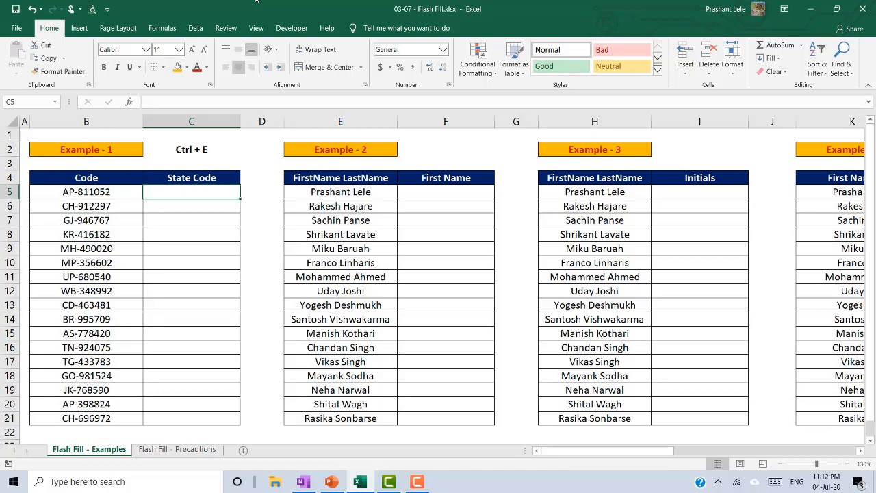
type("=lef")
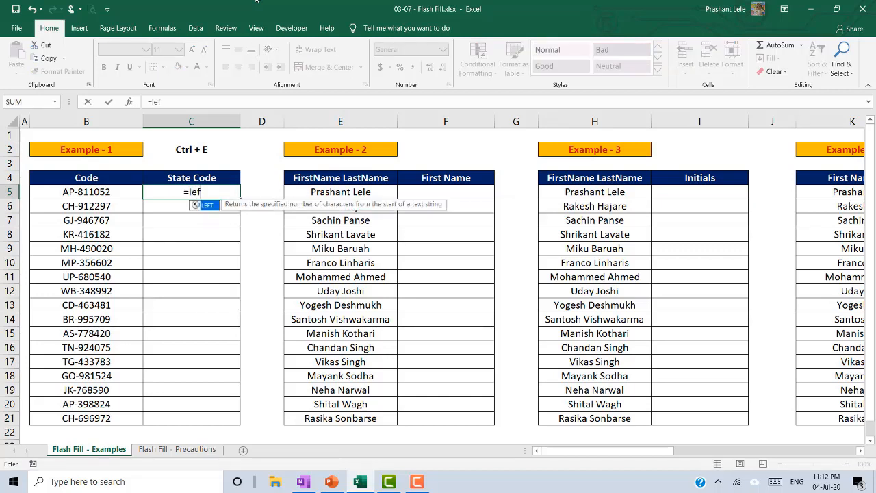
key("Tab")
key("Left")
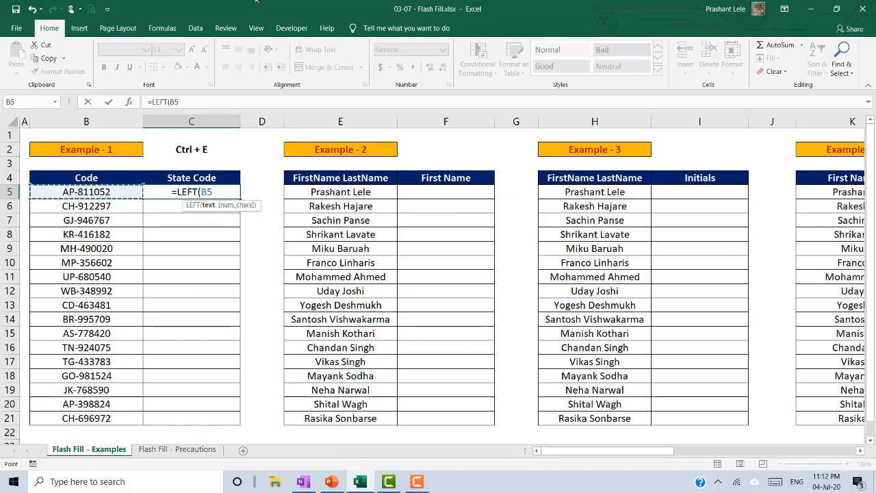
type(",2)")
key("ctrl+Return")
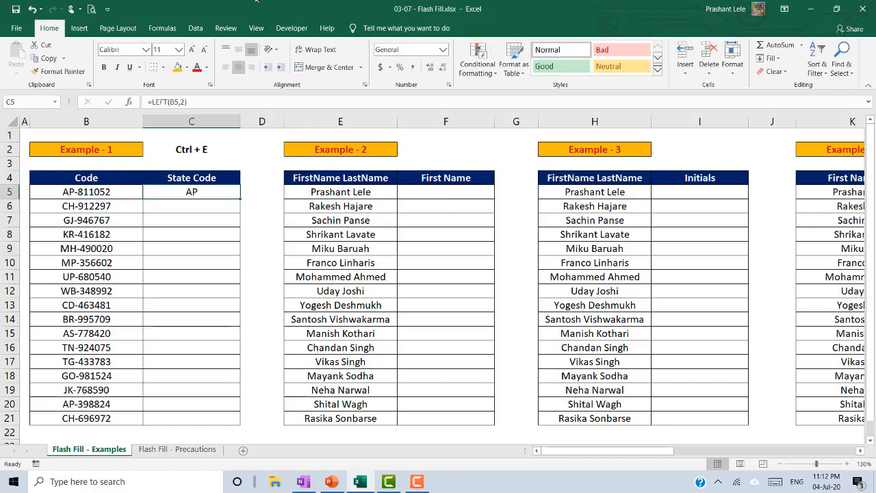
- Copy the LEFT formula down C5:C21, then delete it again
key("ctrl+c")
key("Left")
key("ctrl+Down")
key("Right")
key("ctrl+shift+Up")
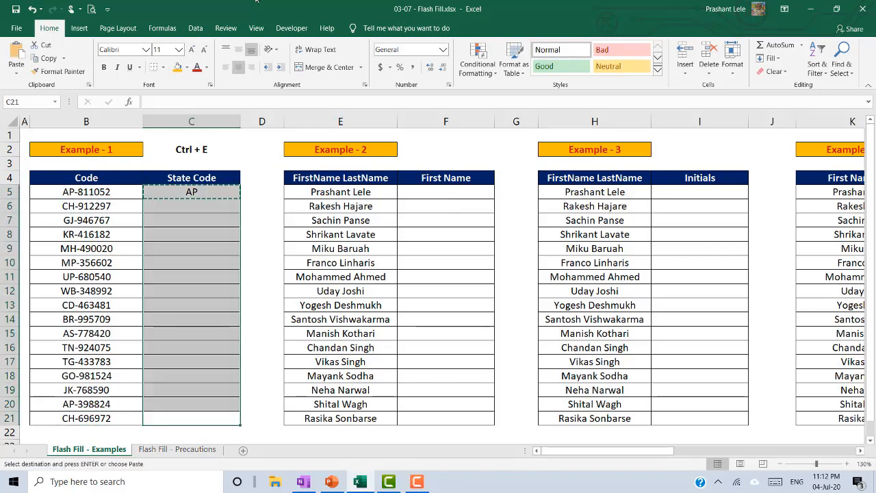
key("ctrl+v")
key("ctrl+Up")
key("Down")
key("ctrl+shift+Down")
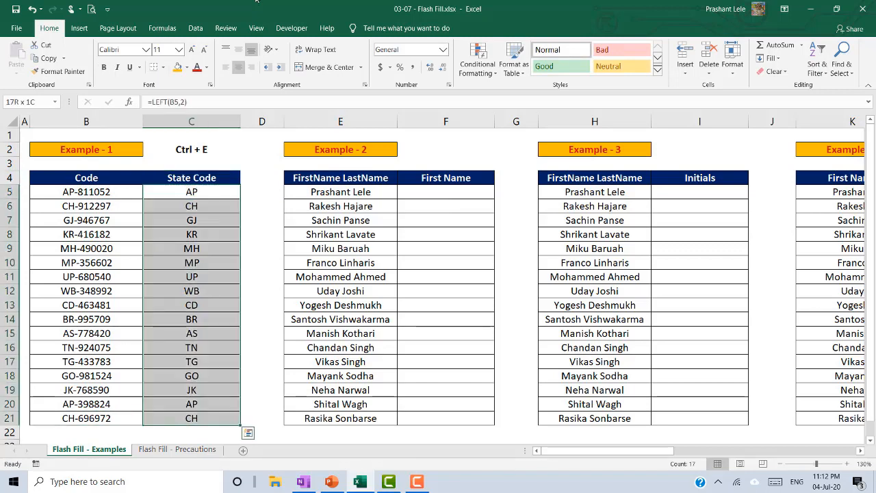
key("Delete")
key("Up")
key("Down")
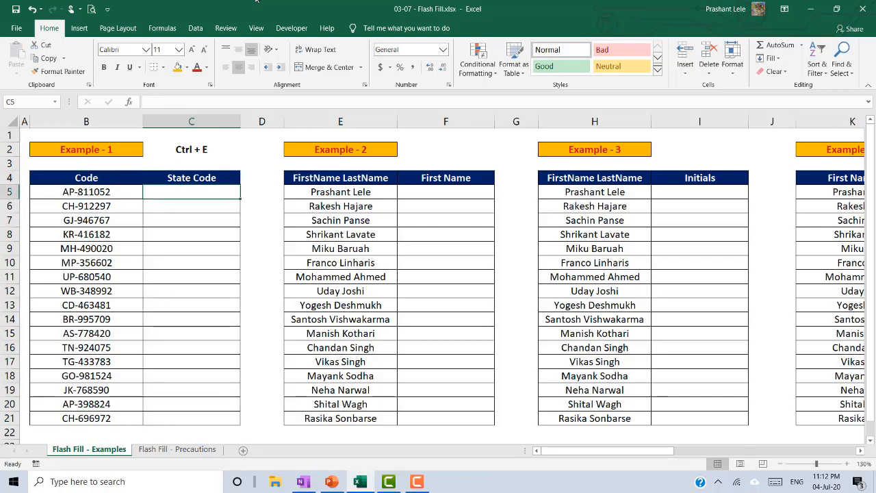
- Type AP in C5 and Flash Fill the state codes down to C21
type("AP")
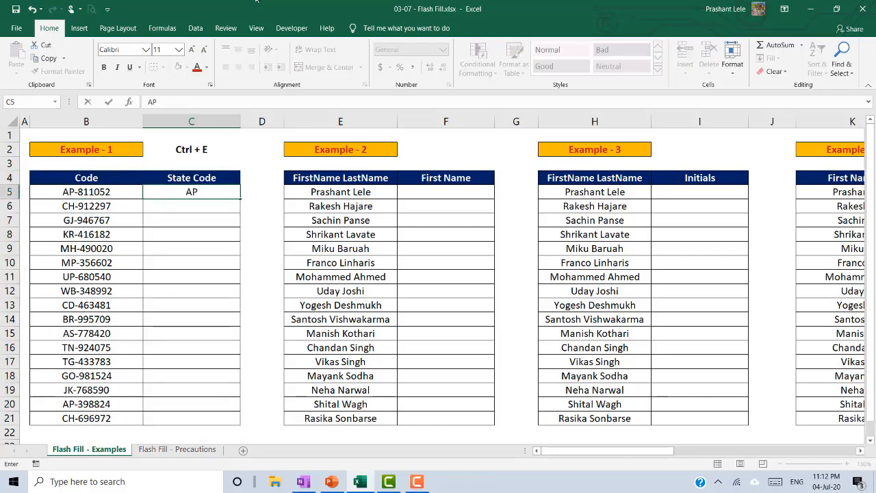
key("Return")
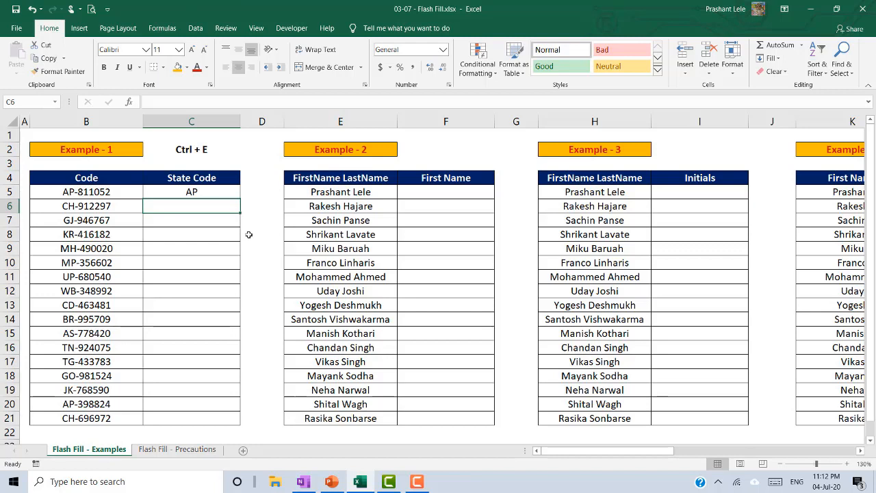
key("ctrl+e")
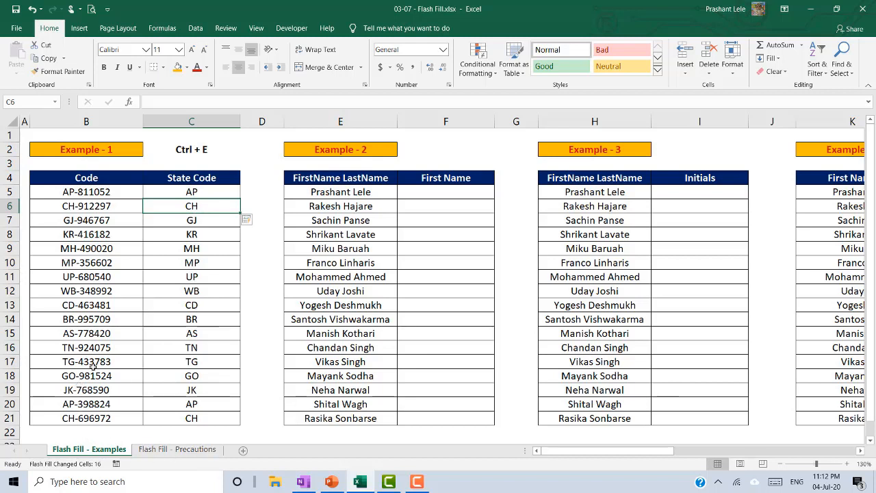
left_click(441, 193)
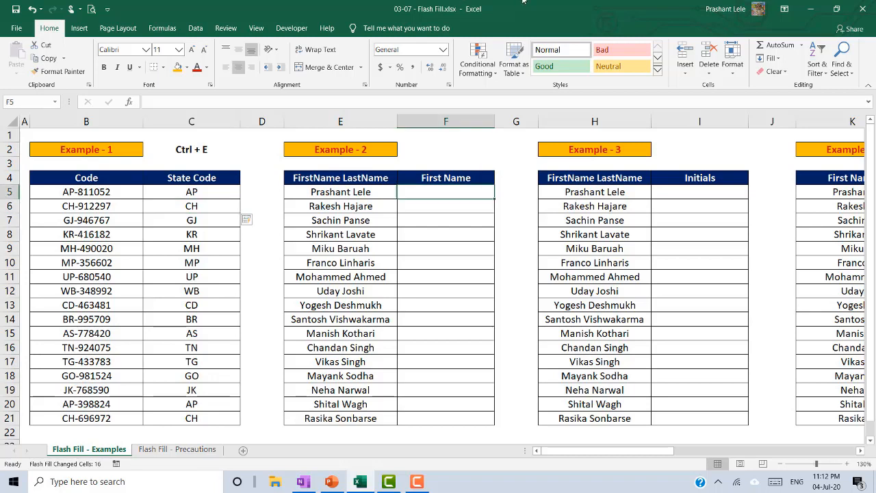
- Type the first person's first name in F5 and Flash Fill the rest of column F
type("P")
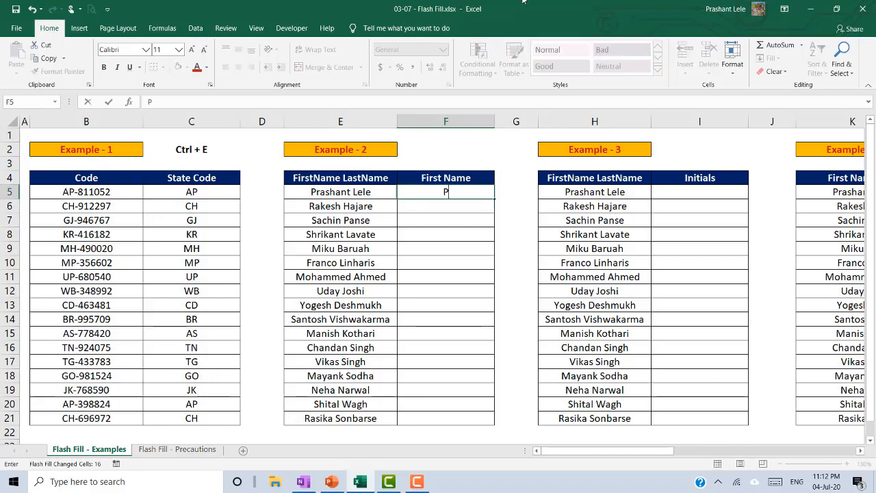
type("rashant")
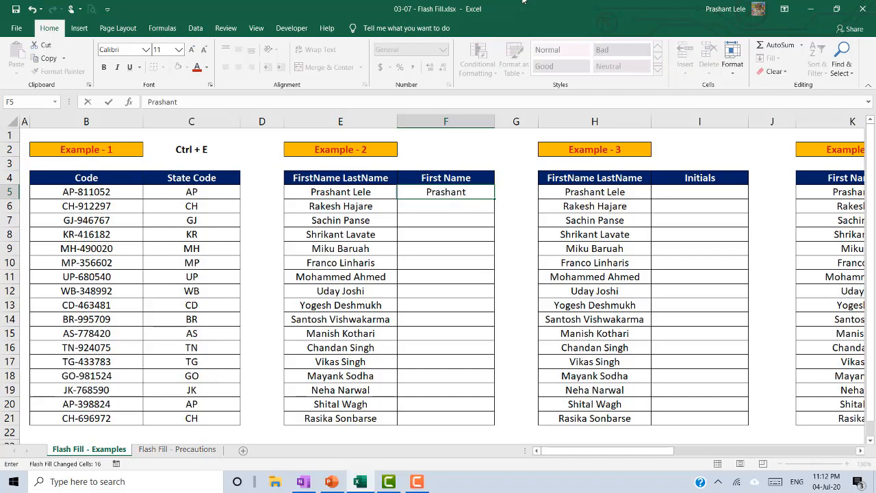
key("Return")
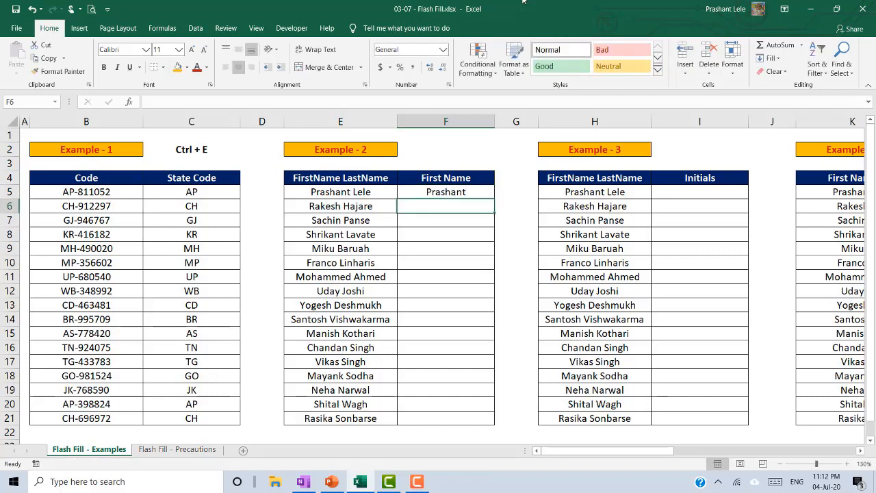
key("ctrl+e")
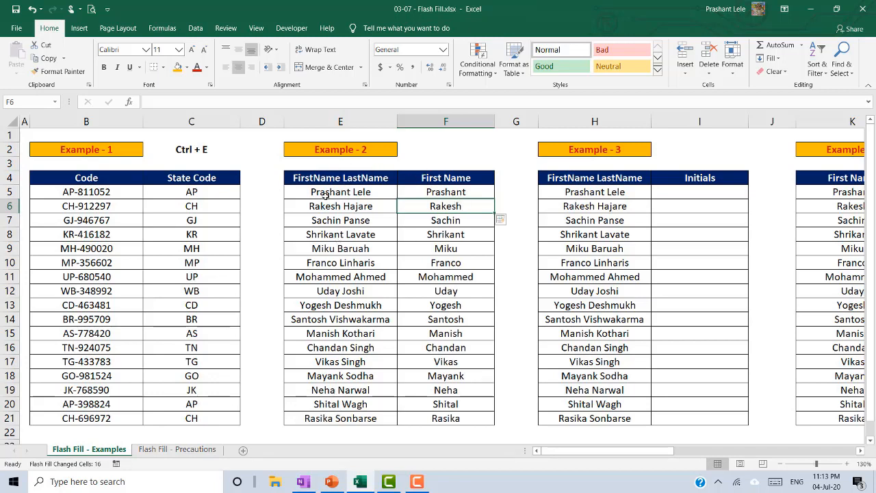
left_click(438, 194)
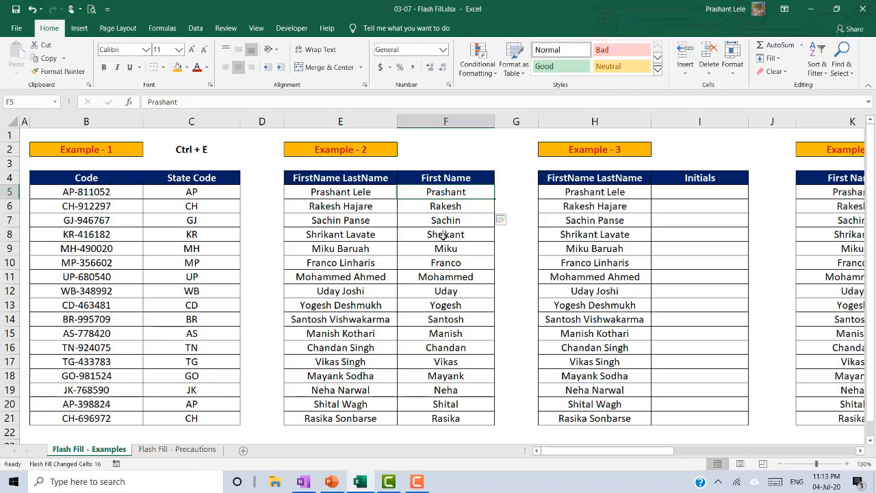
key("Right")
key("Right")
key("Right")
key("Right")
key("Right")
key("Right")
- Type the first person's initials with a space in I5 and Flash Fill all 16 rows
key("Left")
key("Left")
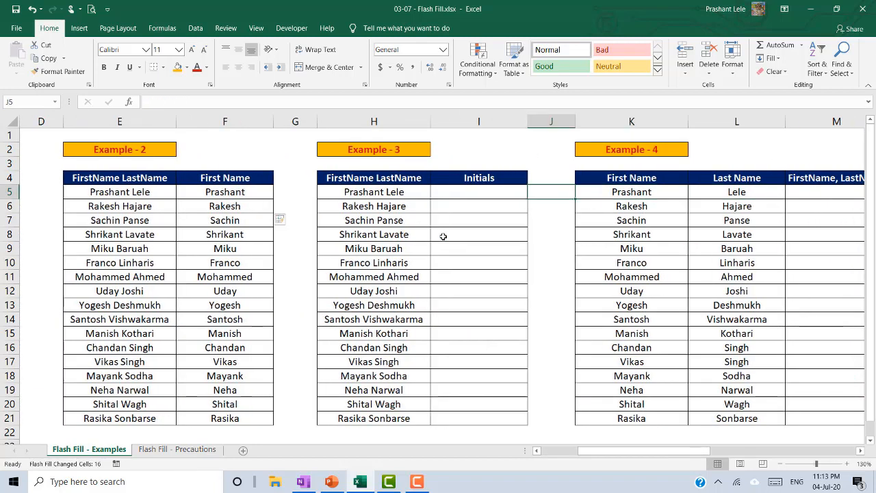
key("Left")
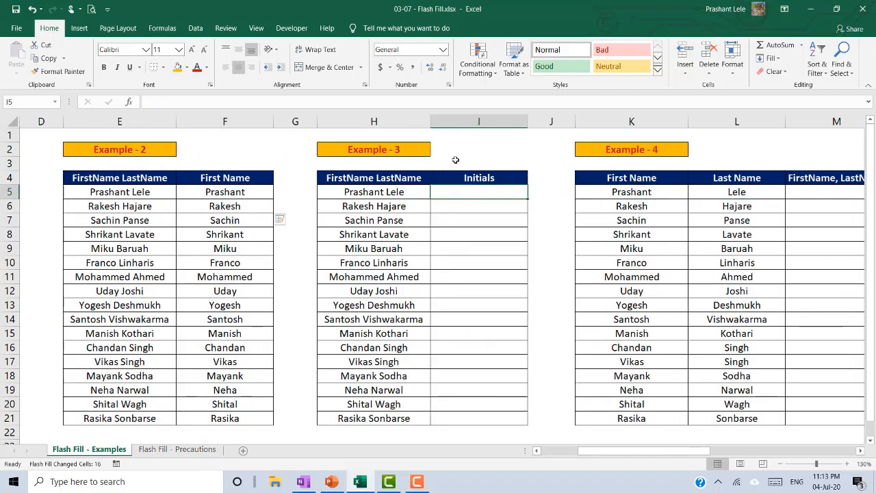
type("P")
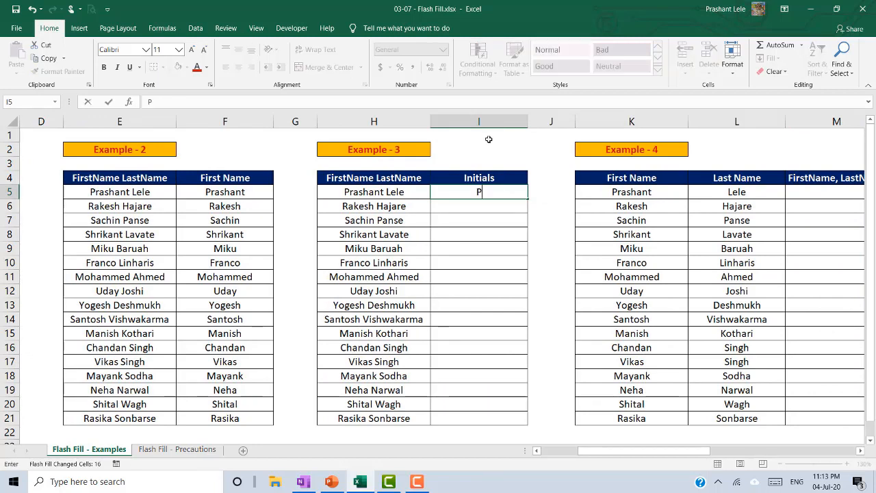
type(" L")
key("Return")
key("Up")
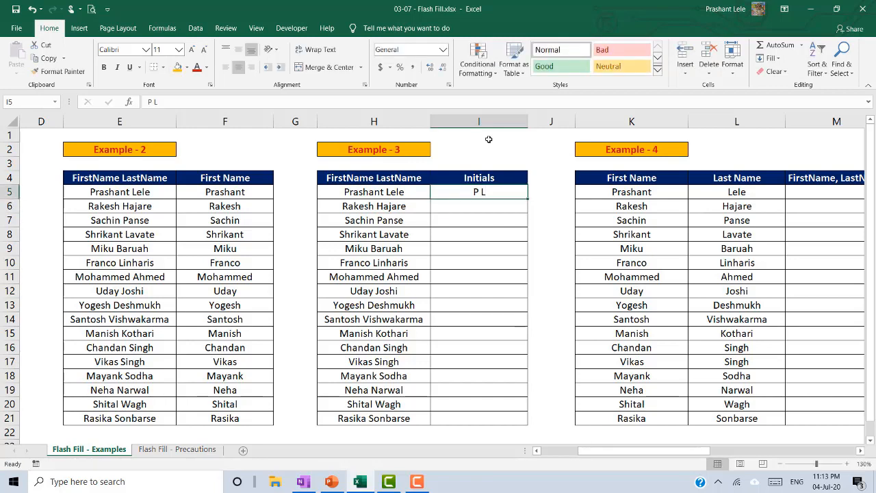
key("ctrl+e")
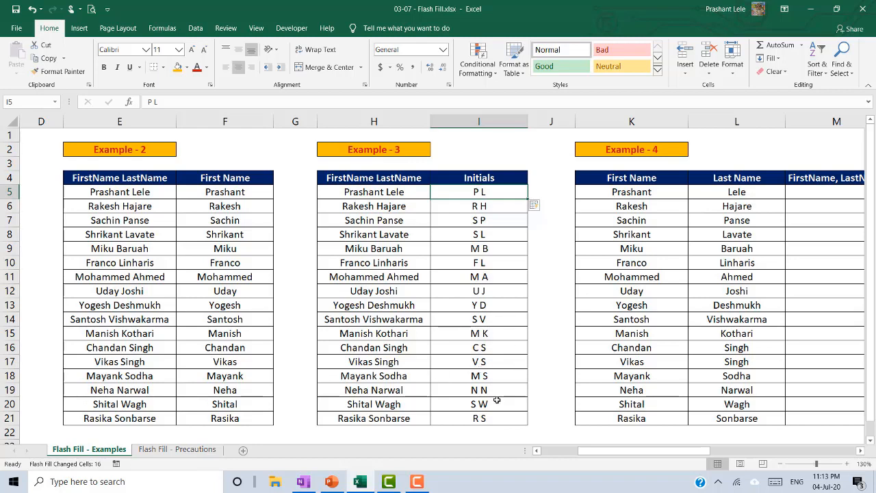
left_click(486, 178)
key("Left")
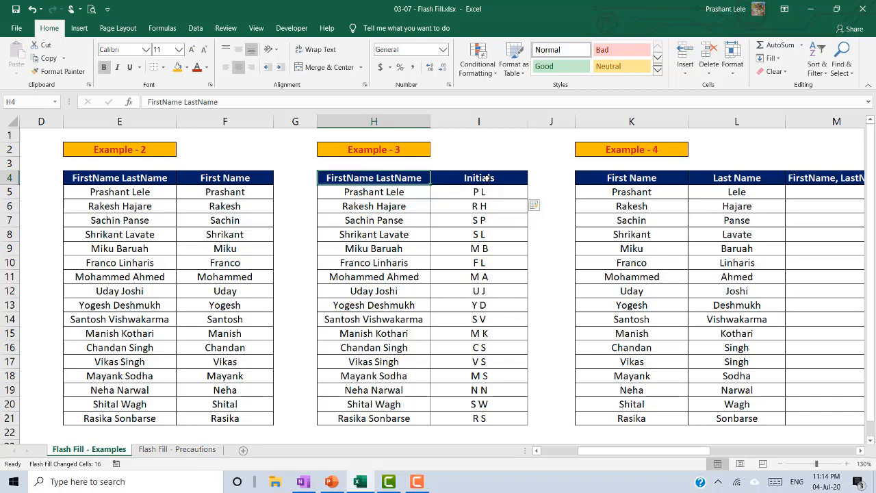
- Type the first person's 'First, Last' name in M5 and Flash Fill column M
key("Right")
key("Right")
key("Right")
key("Right")
key("Right")
key("Right")
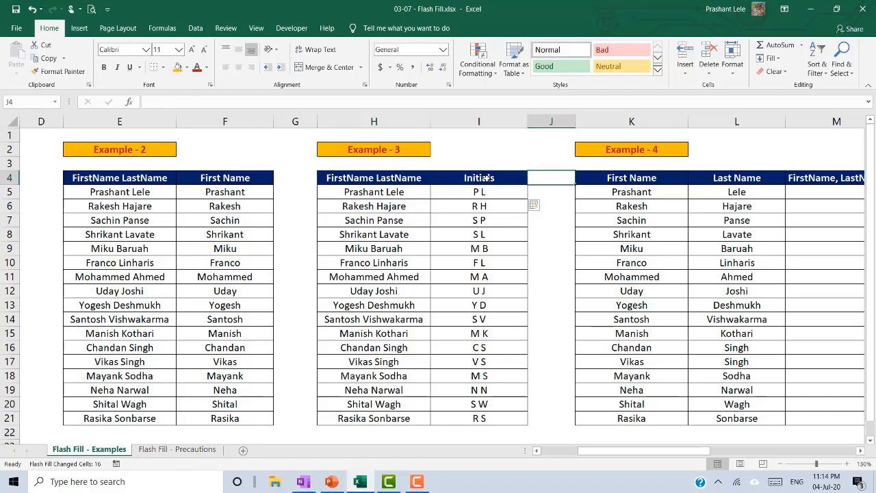
key("Left")
key("Left")
key("Left")
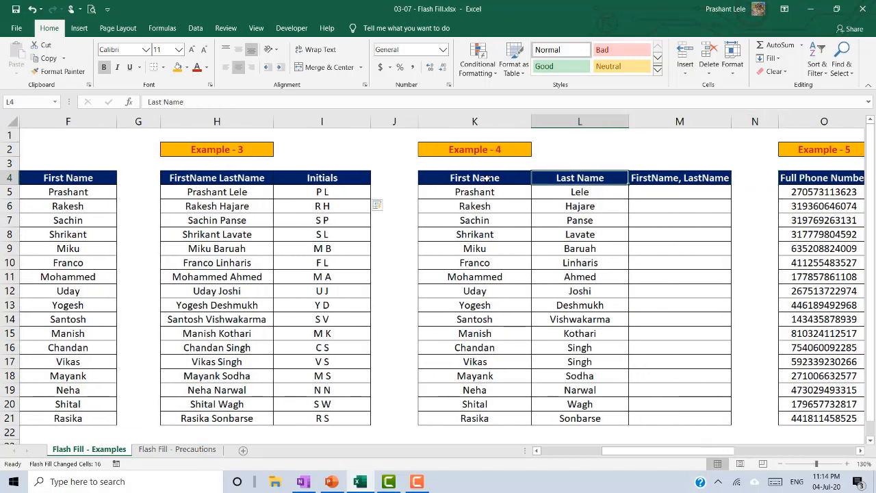
key("Right")
key("Right")
key("Right")
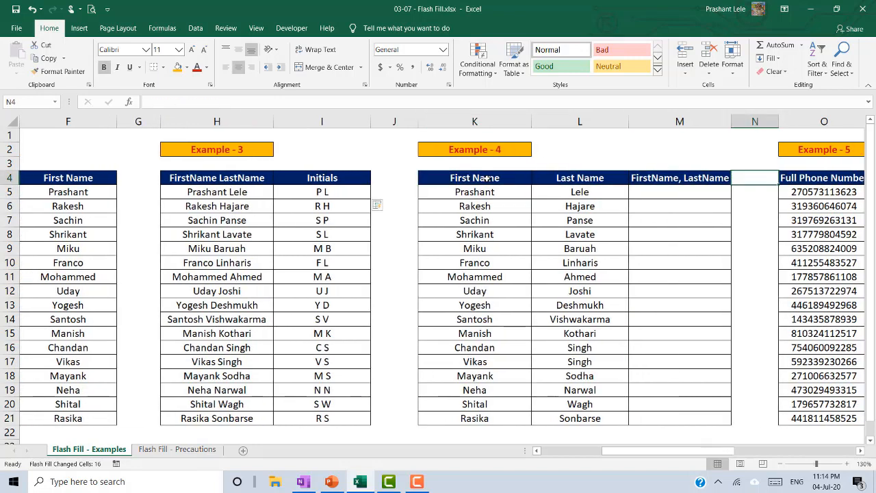
key("Down")
key("Left")
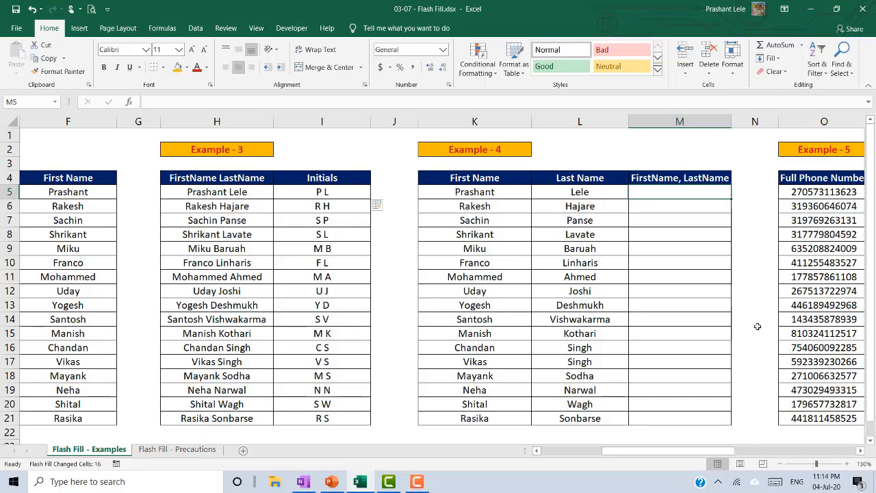
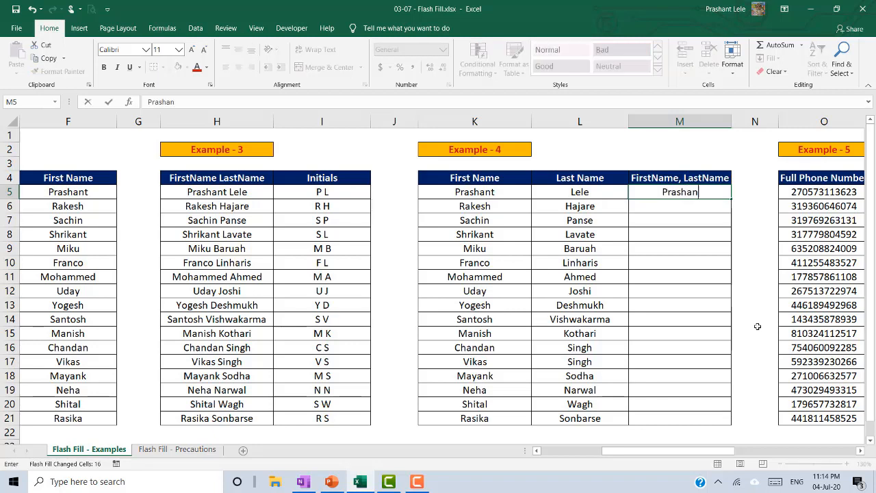
key("Return")
key("Up")
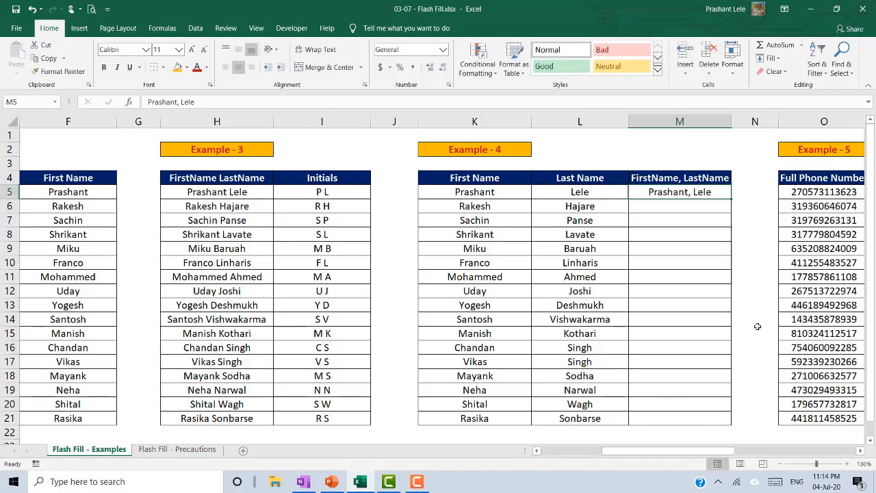
key("ctrl+e")
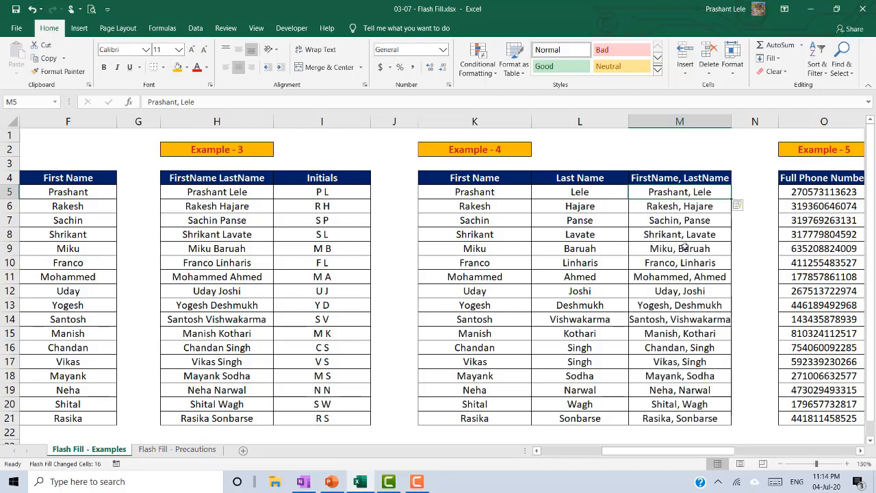
key("Right")
key("Right")
key("Right")
key("Right")
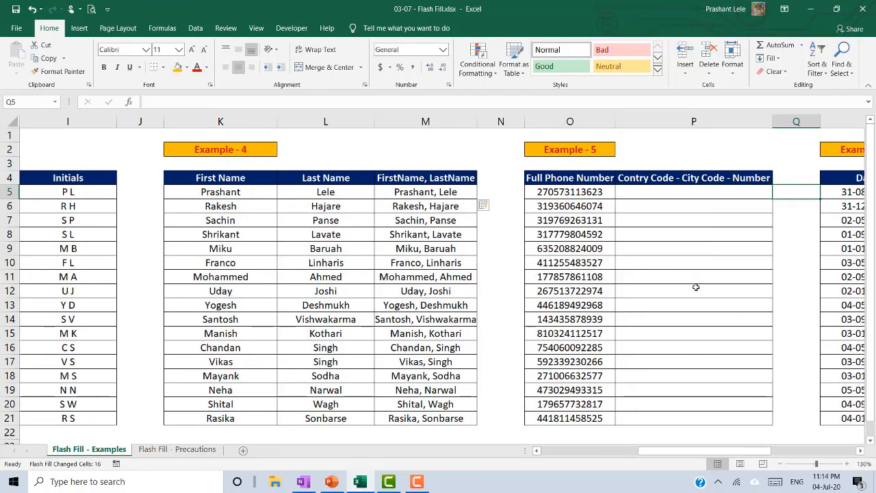
- Check the first phone number against the empty Country Code - City Code - Number column
key("Left")
key("Left")
key("Up")
key("Down")
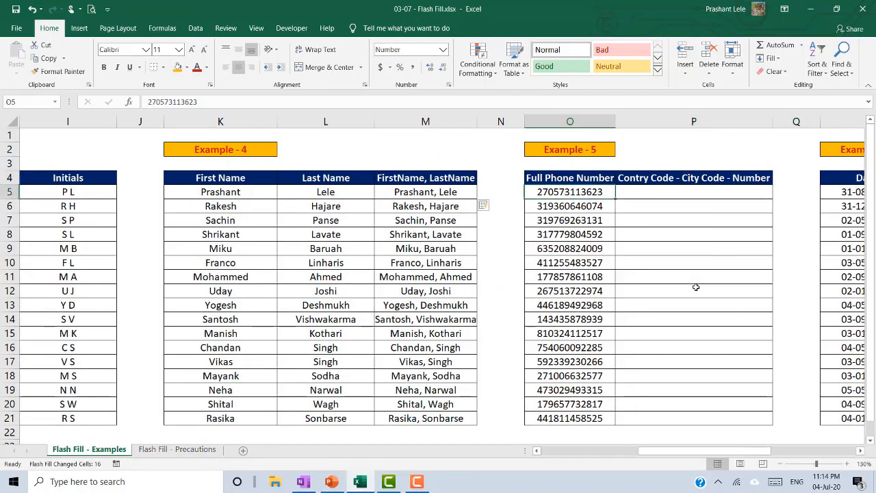
key("Right")
key("Up")
key("Down")
key("Left")
key("Right")
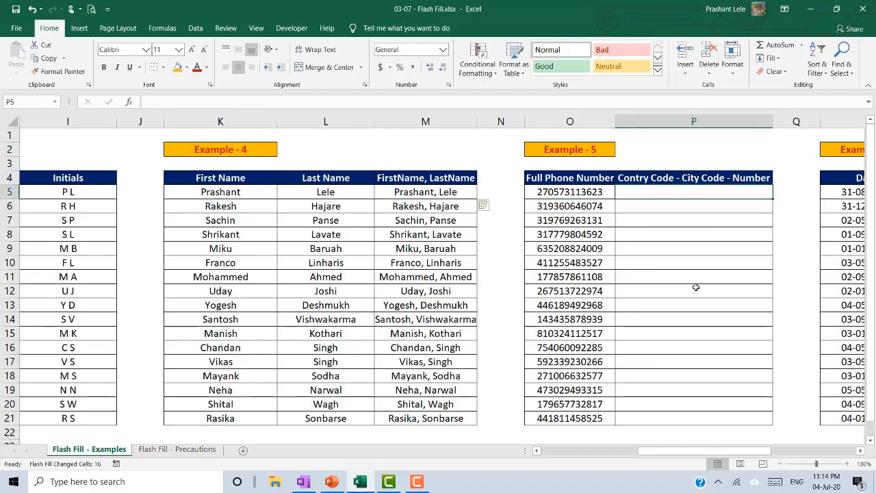
key("Left")
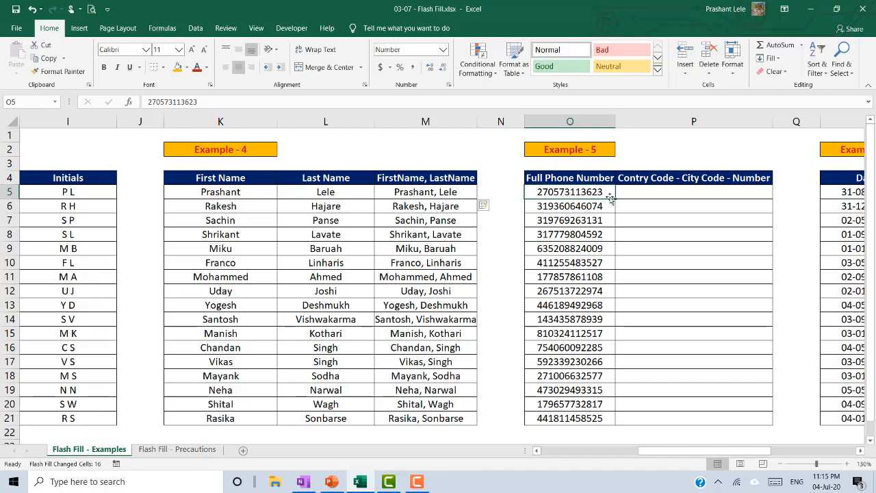
left_click(661, 192)
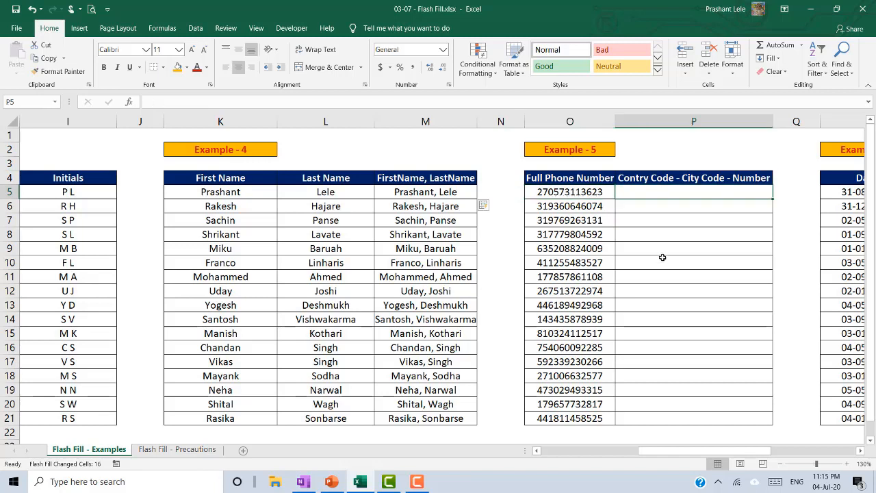
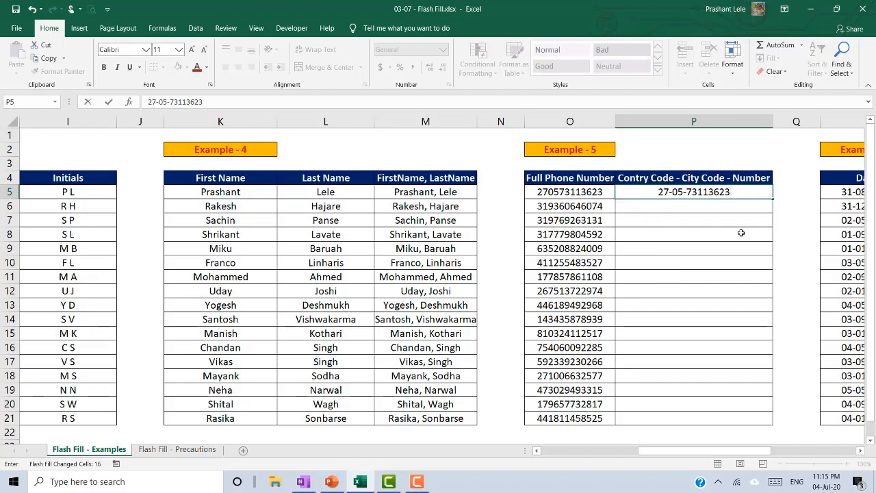
key("Return")
key("ctrl+e")
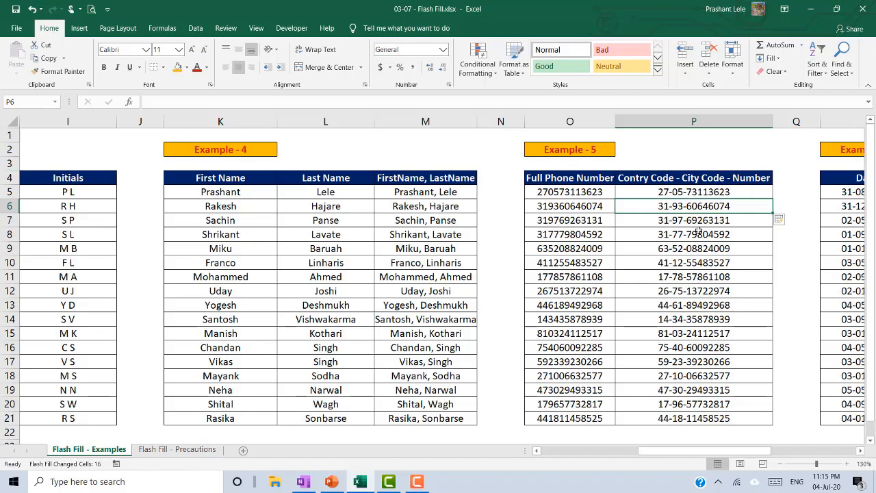
left_click(688, 190)
key("Right")
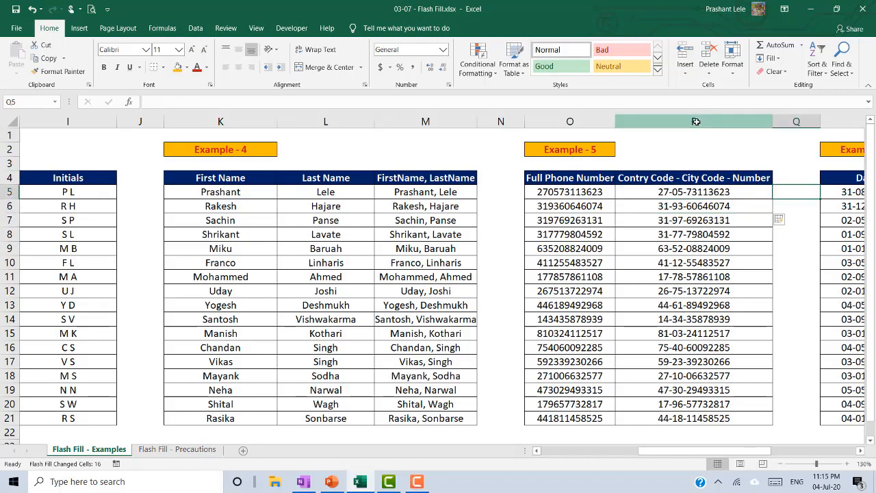
- Enter 1984 in S5 and Flash Fill the Year column for all 16 dates
key("Right")
key("Right")
key("Right")
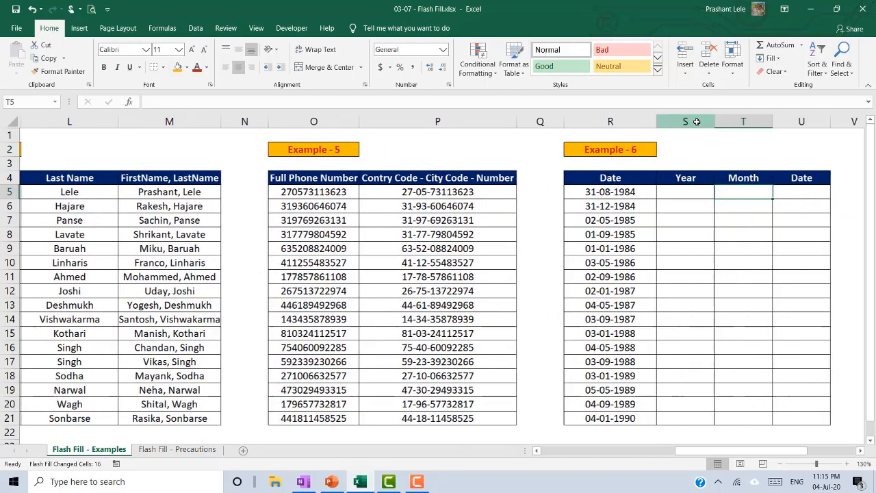
key("Right")
key("Up")
key("Left")
key("Left")
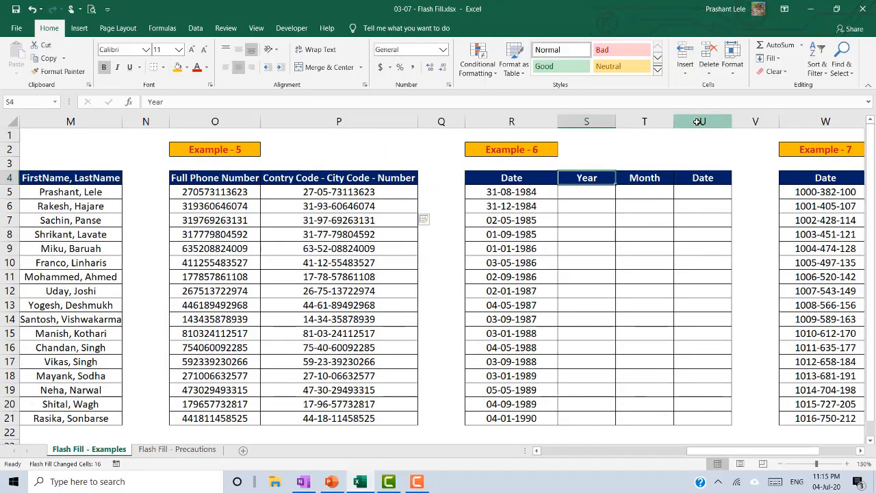
key("Left")
key("Left")
key("Right")
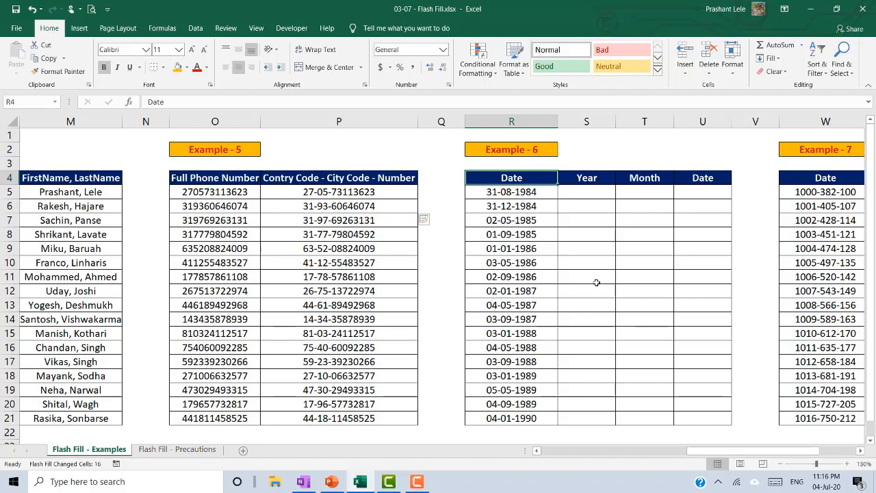
key("Right")
key("Right")
key("Right")
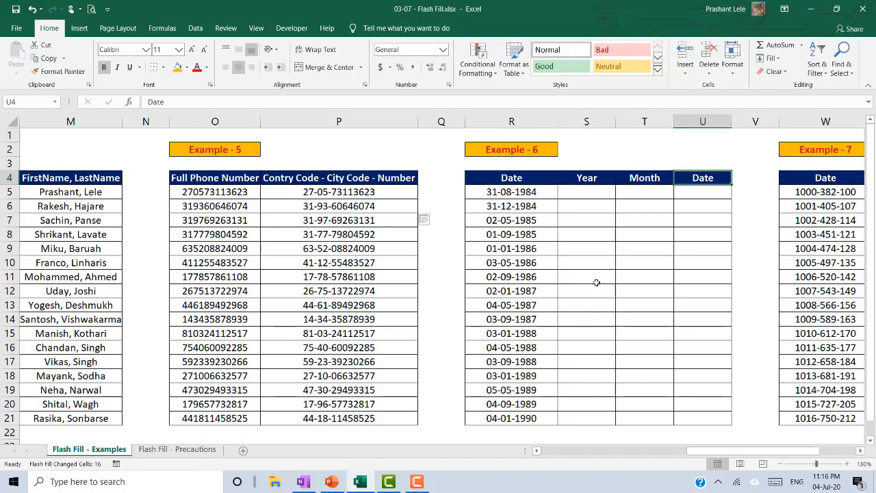
key("Left")
key("Left")
key("Right")
key("Right")
key("Left")
key("Left")
key("Down")
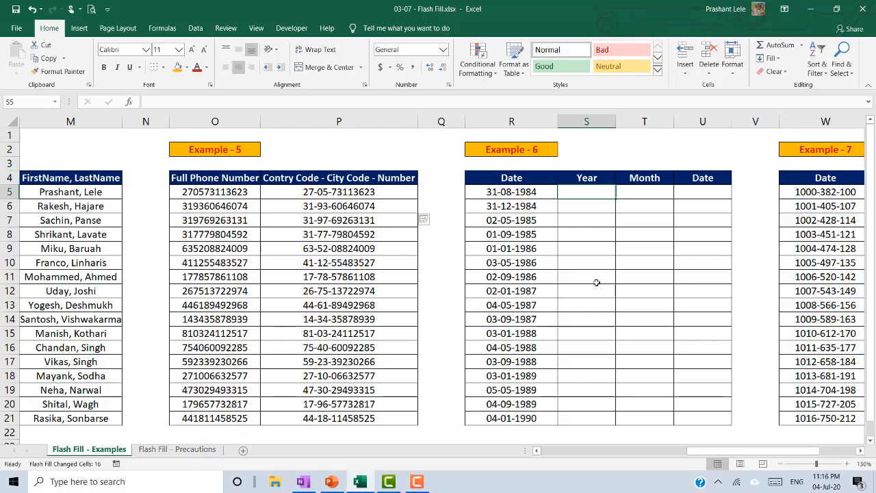
type("1984")
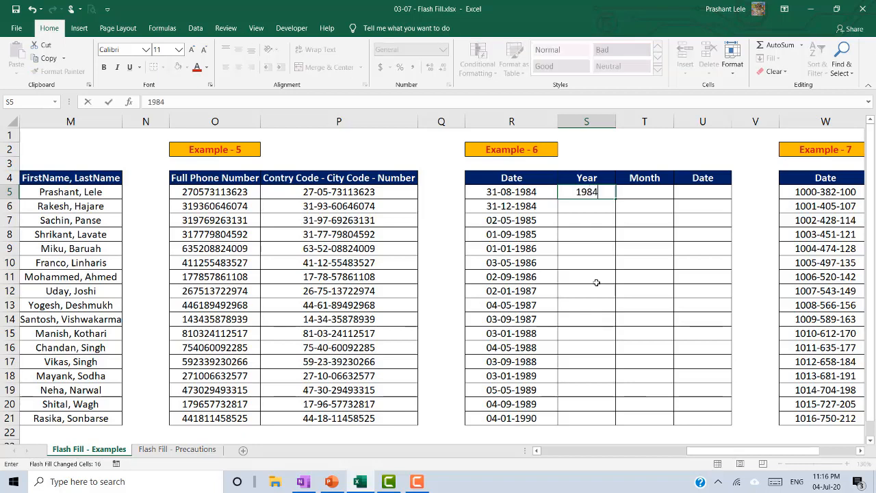
key("Return")
key("ctrl+e")
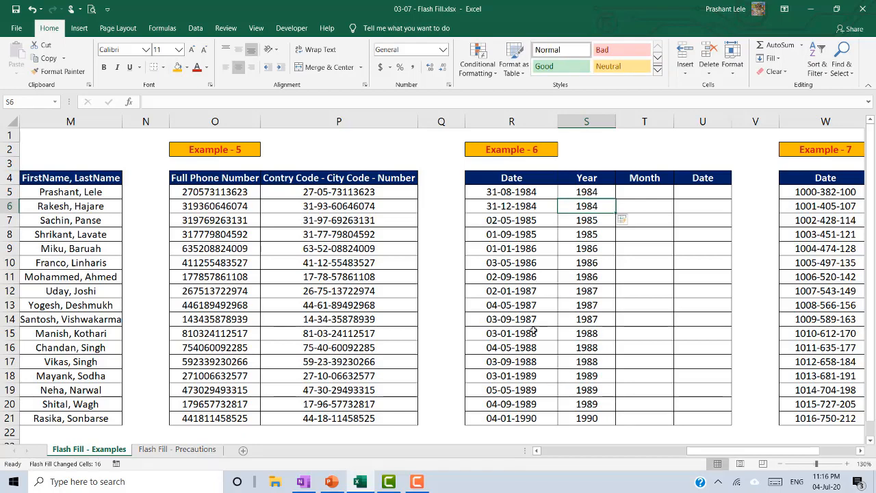
- Enter 08 in T5 and Flash Fill the Month column
left_click(635, 178)
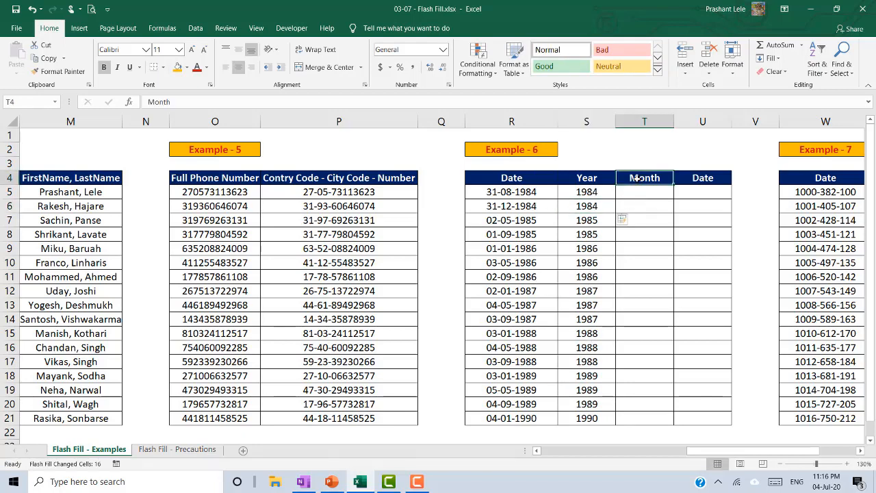
left_click(633, 196)
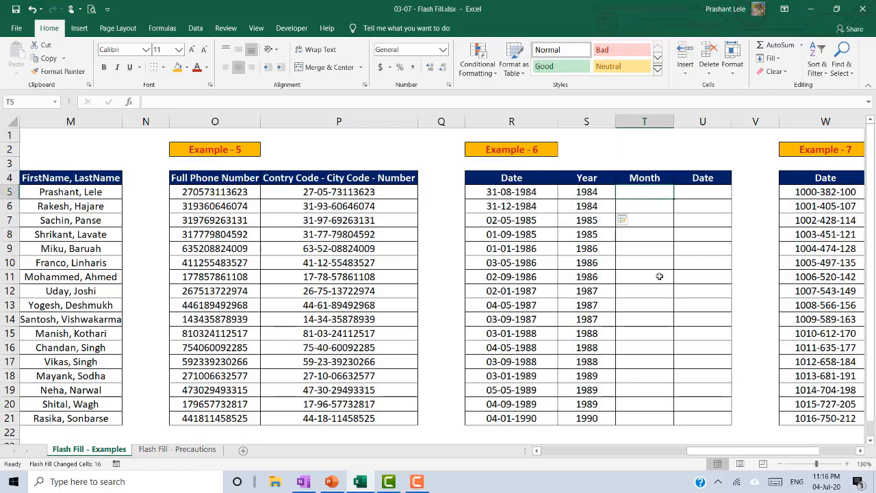
type("08")
key("Return")
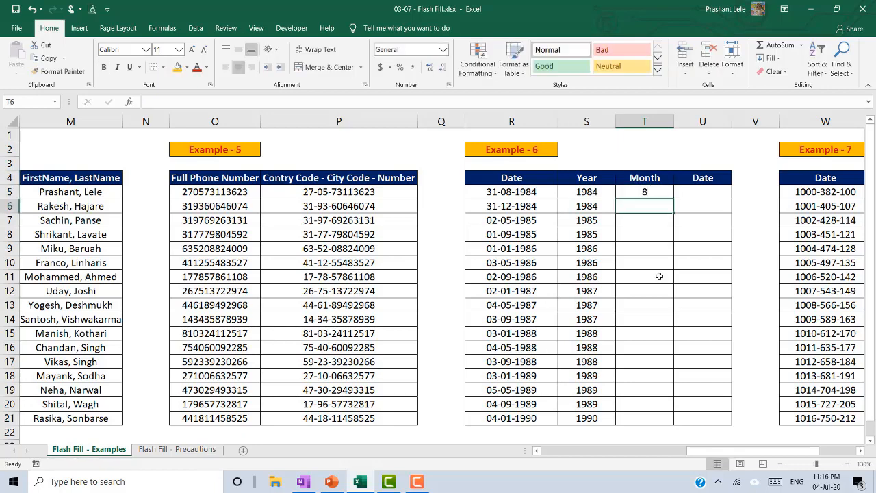
key("ctrl+e")
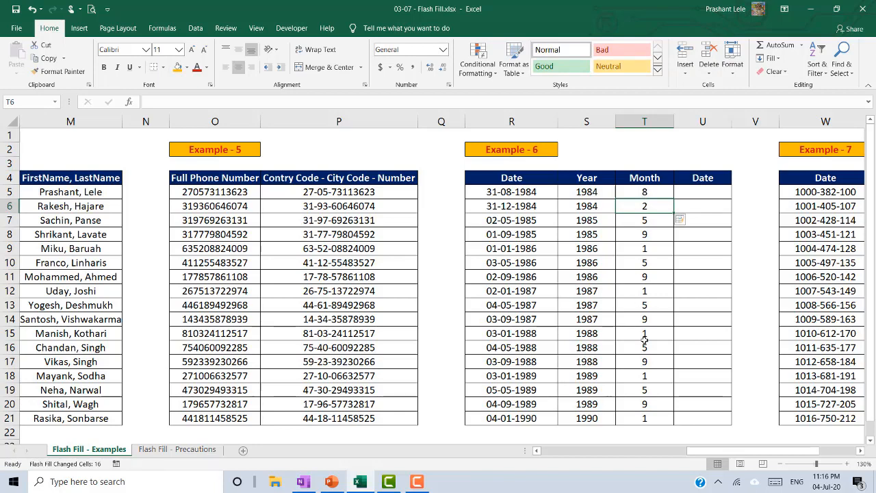
- Enter 31 in U5 and Flash Fill the Date column
left_click(687, 193)
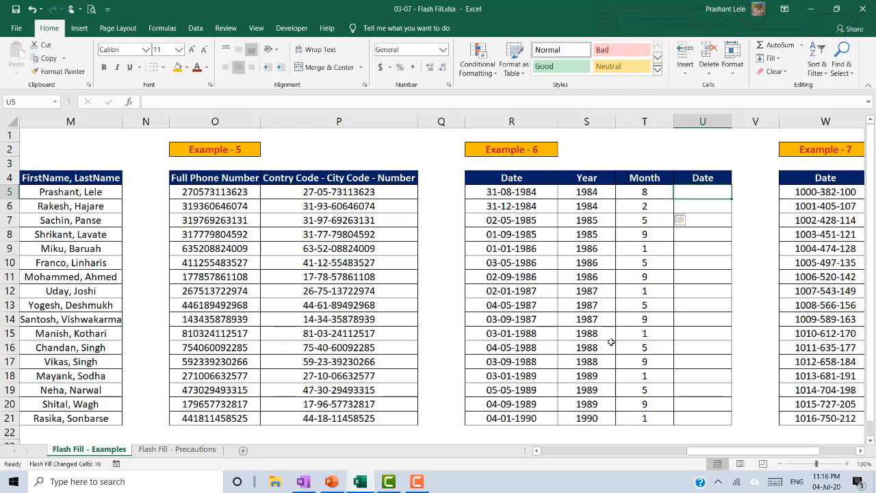
type("31")
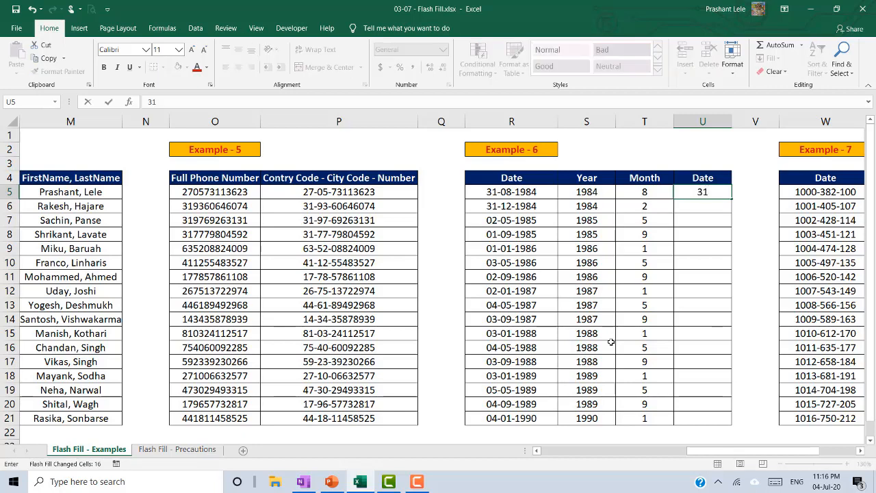
key("Return")
key("ctrl+e")
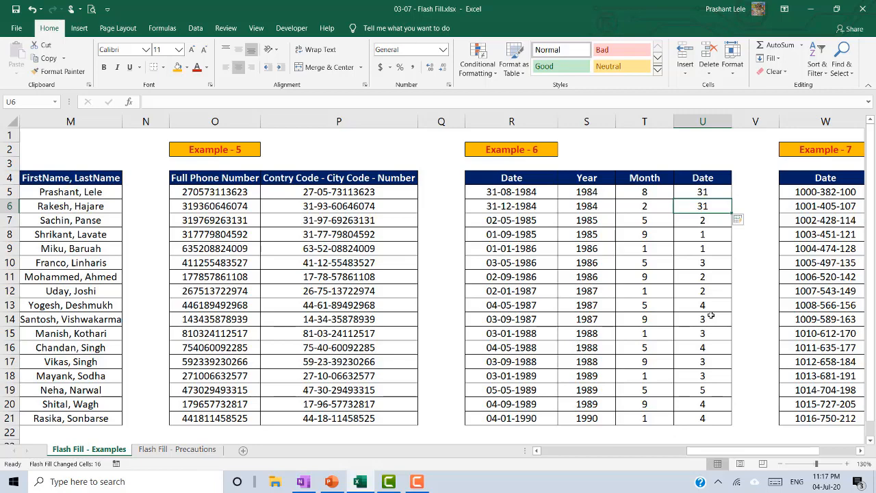
- Enter 1000 in X5 and Flash Fill the First 4 column through 1016
scroll(711, 315, "right", 4)
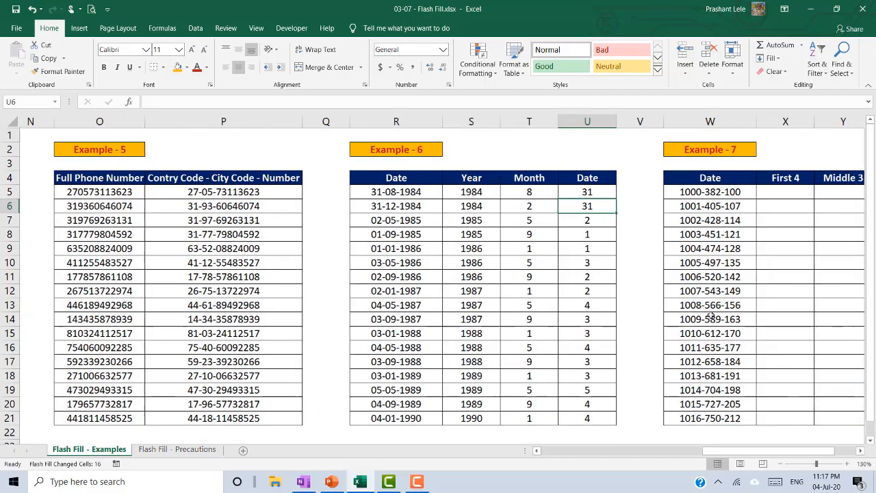
left_click(493, 191)
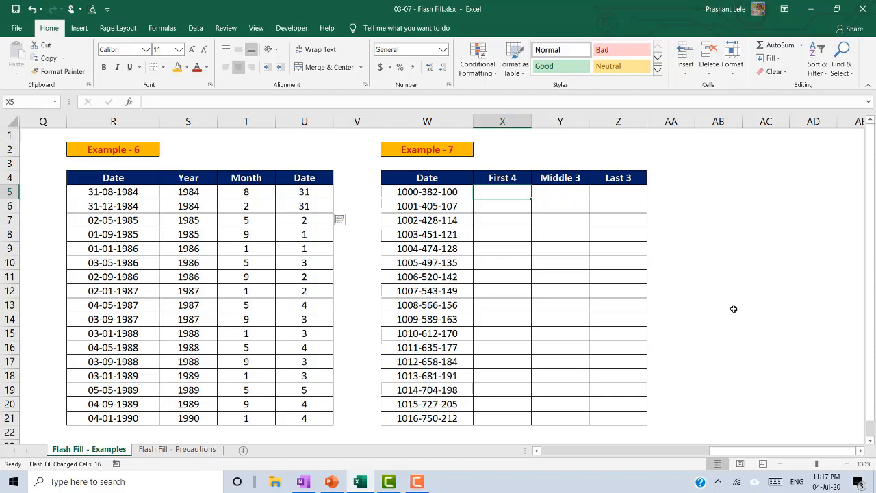
type("1000")
key("Return")
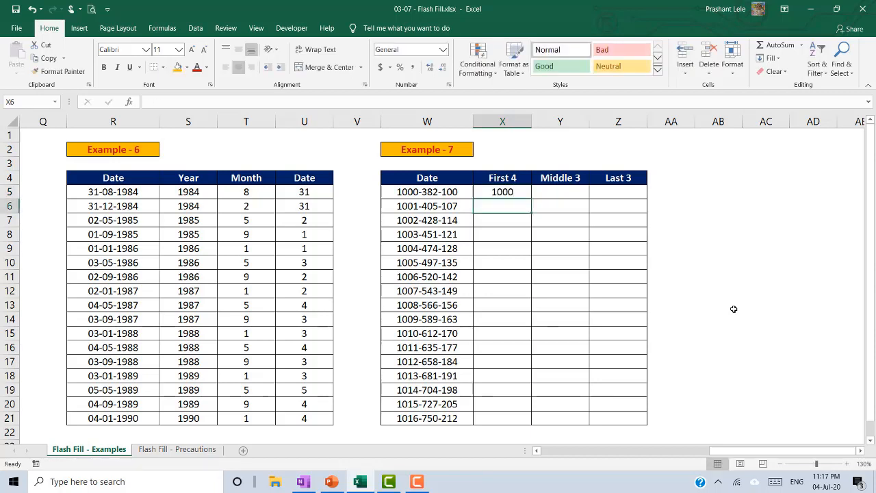
key("ctrl+e")
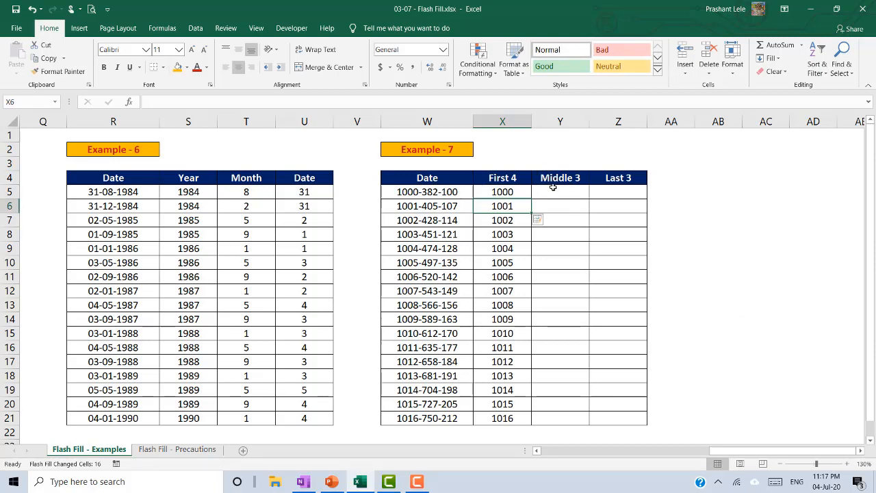
left_click(554, 196)
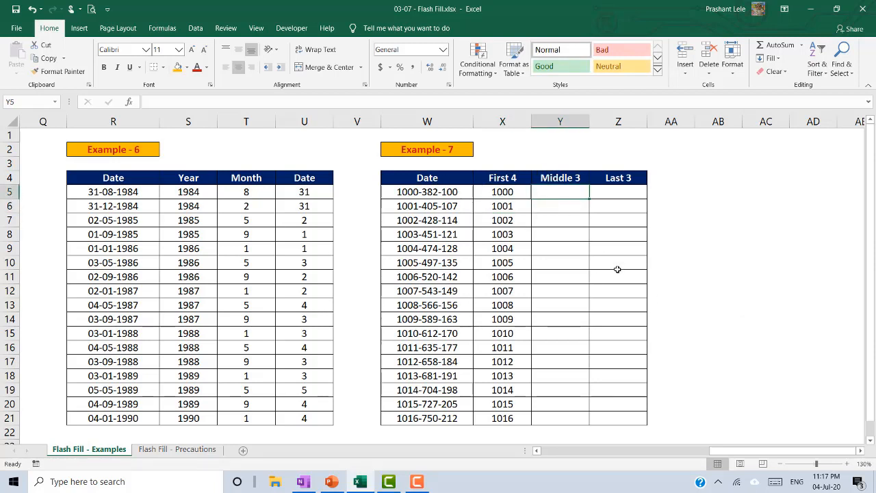
- Enter 382 in Y5 and Flash Fill the Middle 3 column down to 750
type("382")
key("Return")
key("ctrl+e")
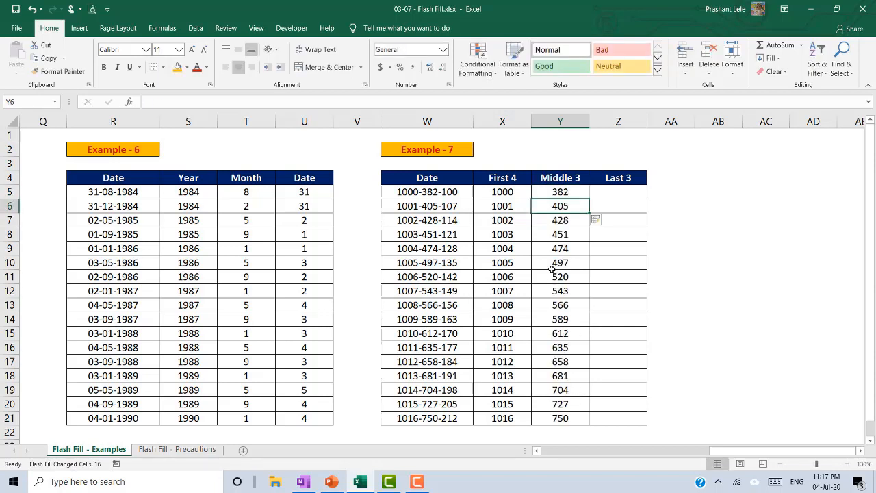
left_click(596, 193)
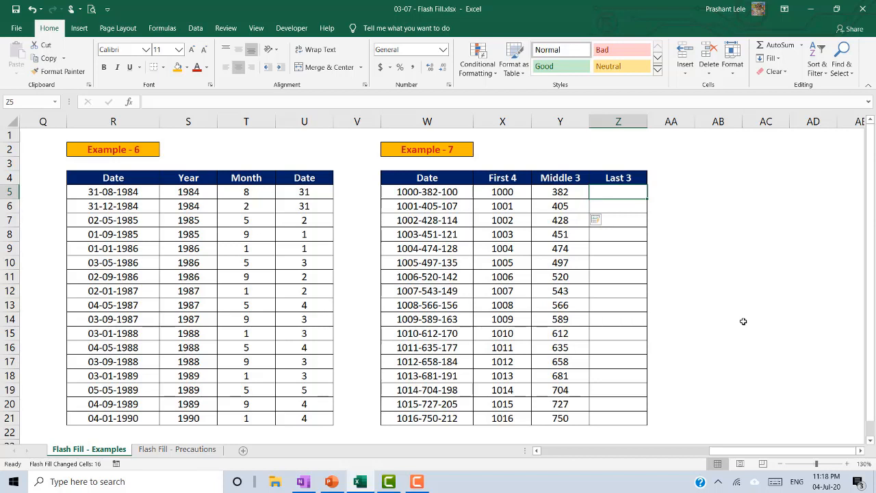
- Enter 100 in Z5, Flash Fill, then clear the incorrect filled values below
type("100")
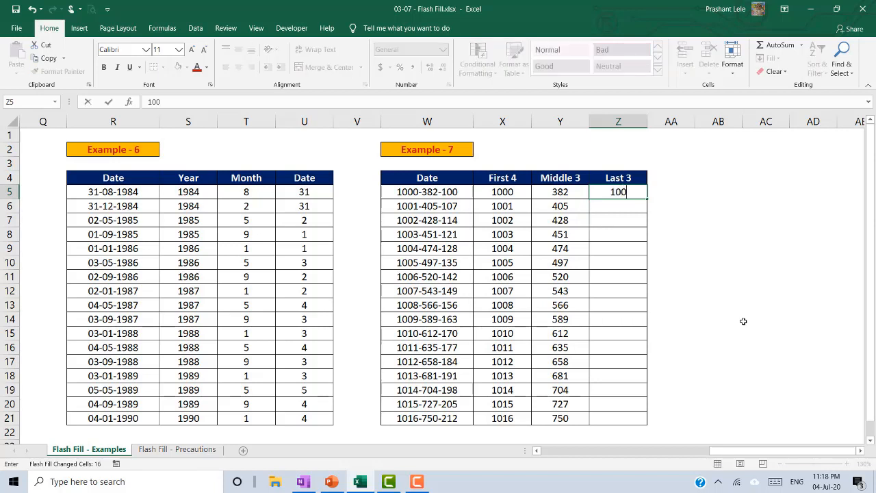
key("Return")
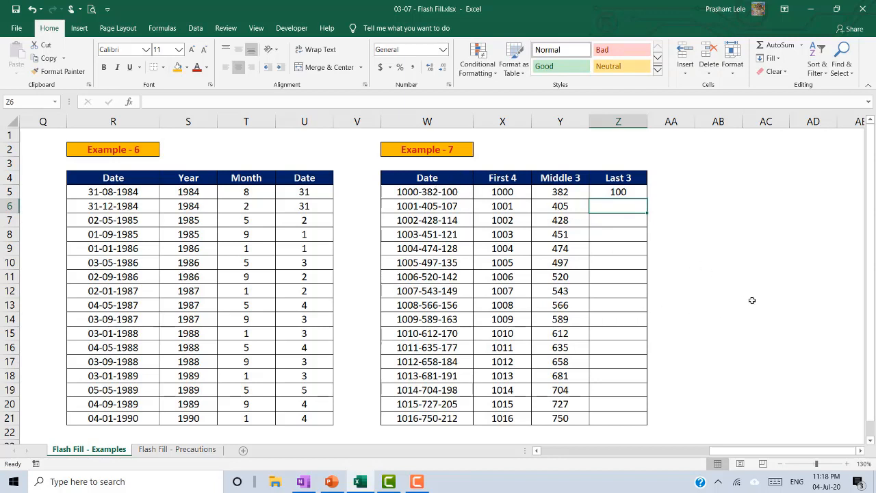
key("ctrl+e")
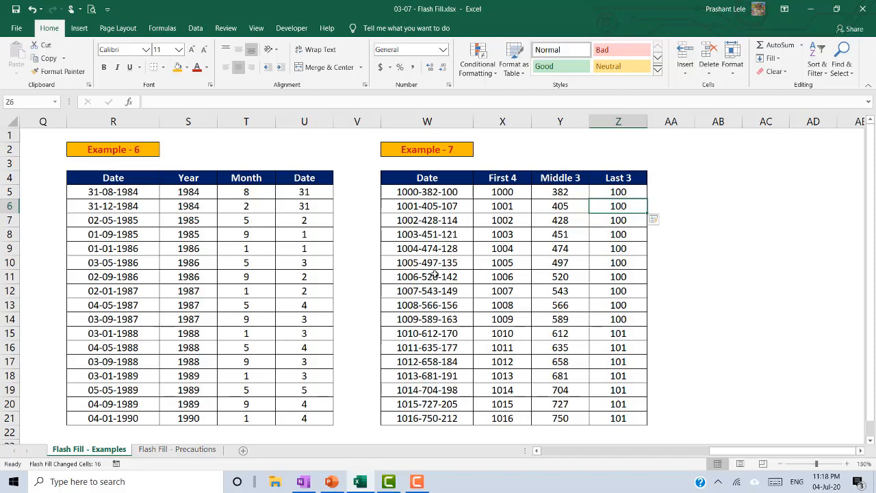
key("ctrl+shift+Down")
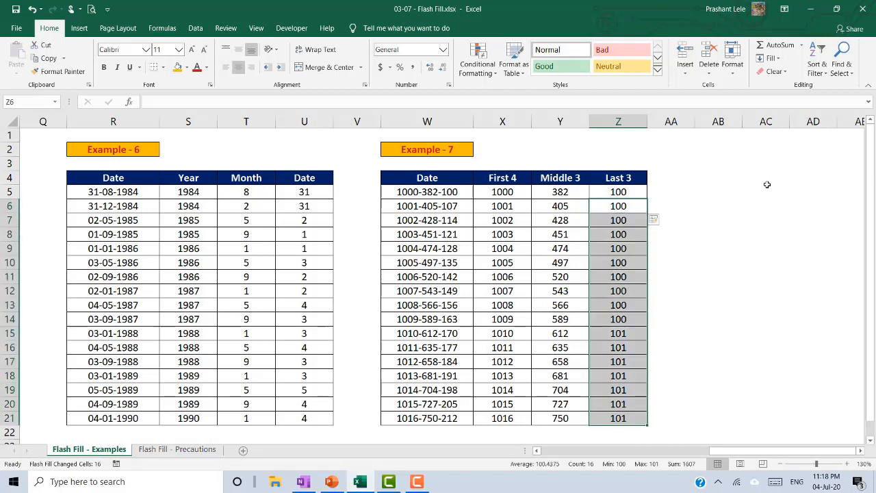
key("Delete")
key("Up")
- Add 107 in Z6 as a second example and Flash Fill the Last 3 column again
key("Down")
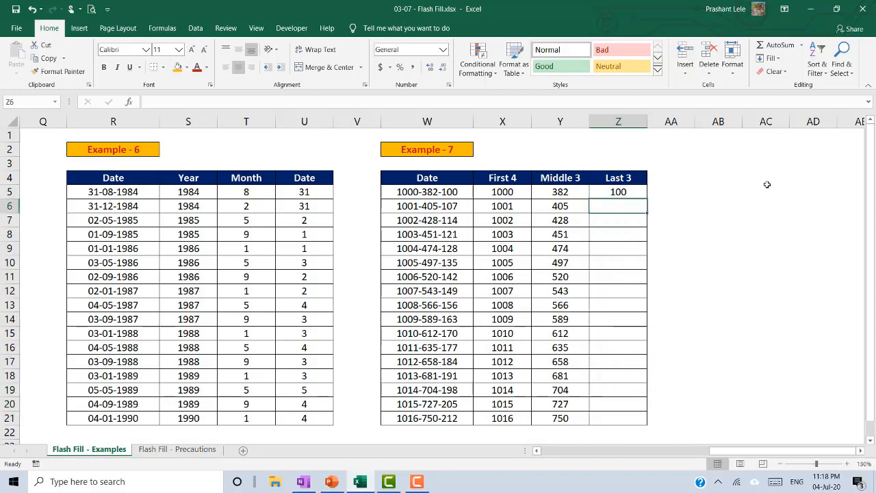
type("107")
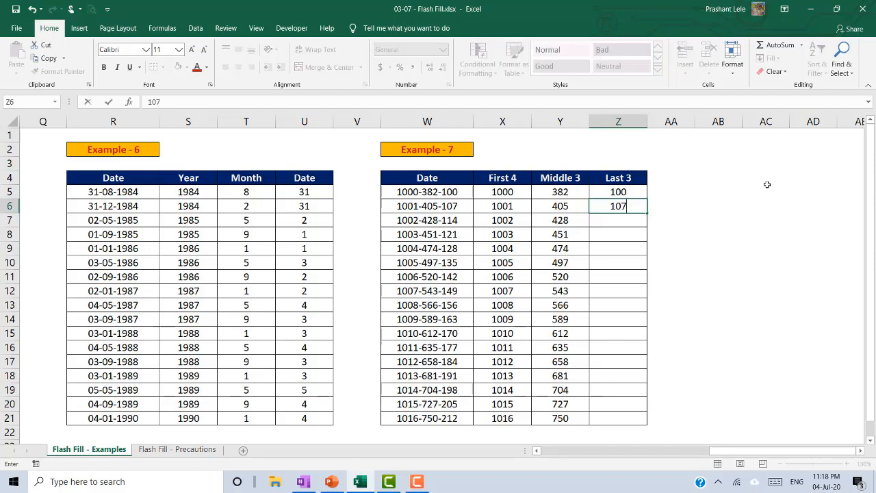
key("Return")
key("Up")
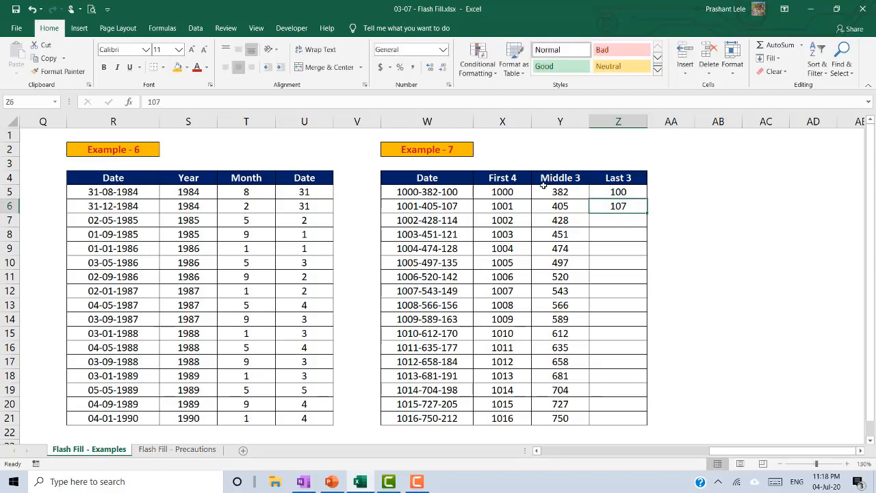
left_click(455, 208)
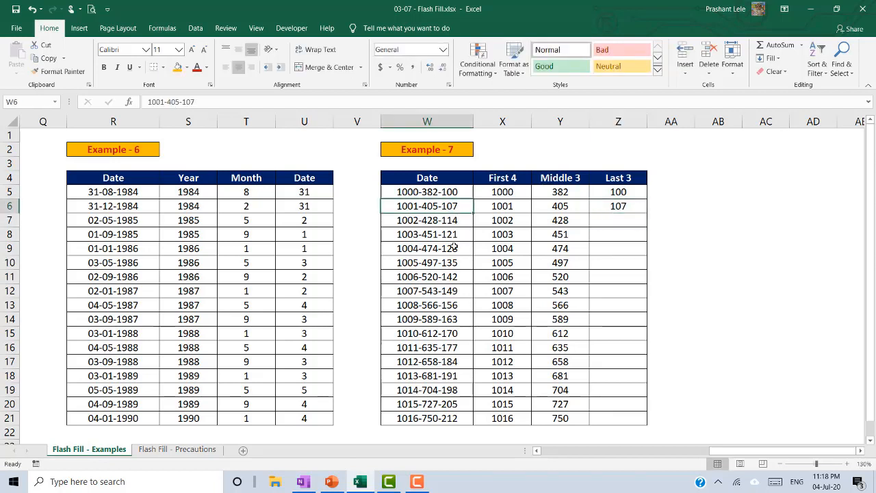
key("Right")
key("Right")
key("Right")
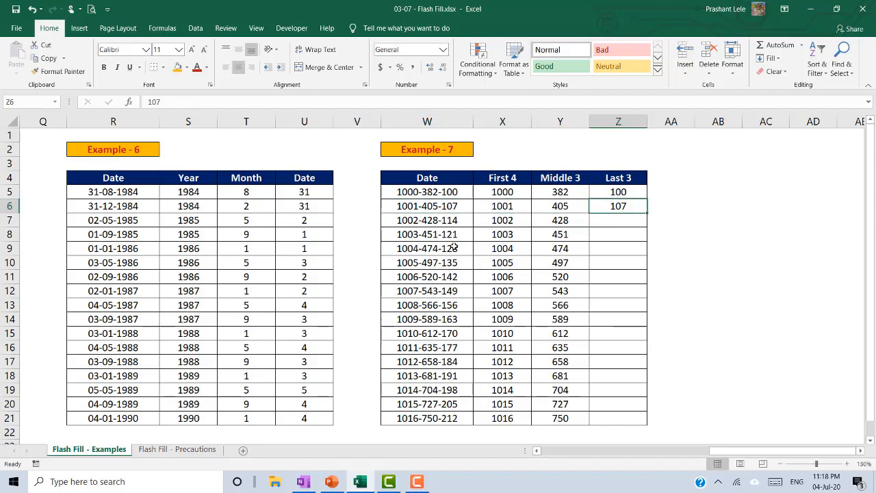
key("ctrl+e")
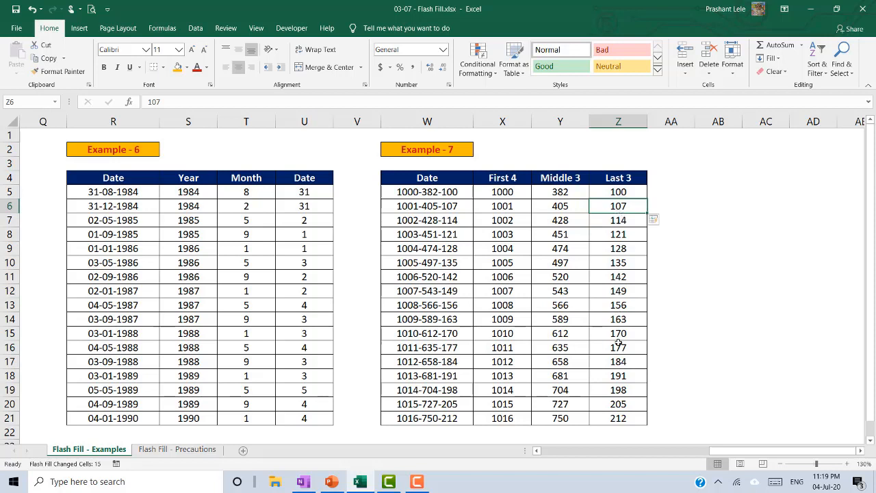
left_click(616, 426)
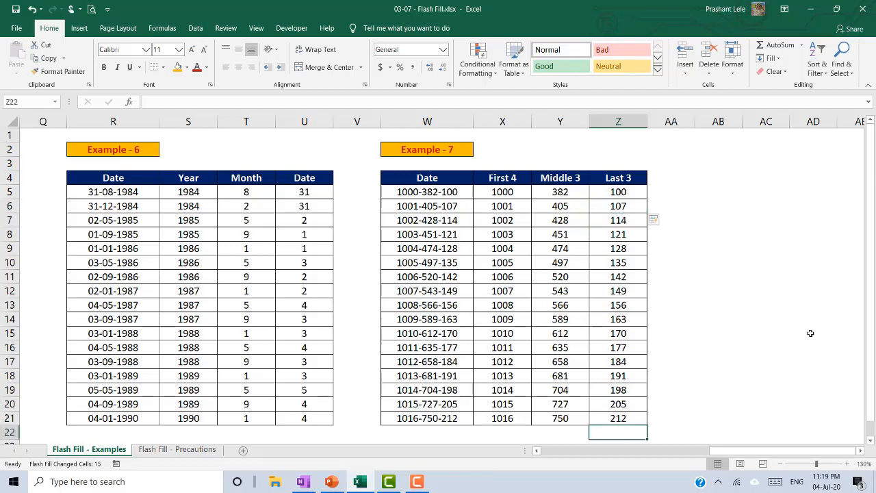
key("Right")
key("ctrl+Up")
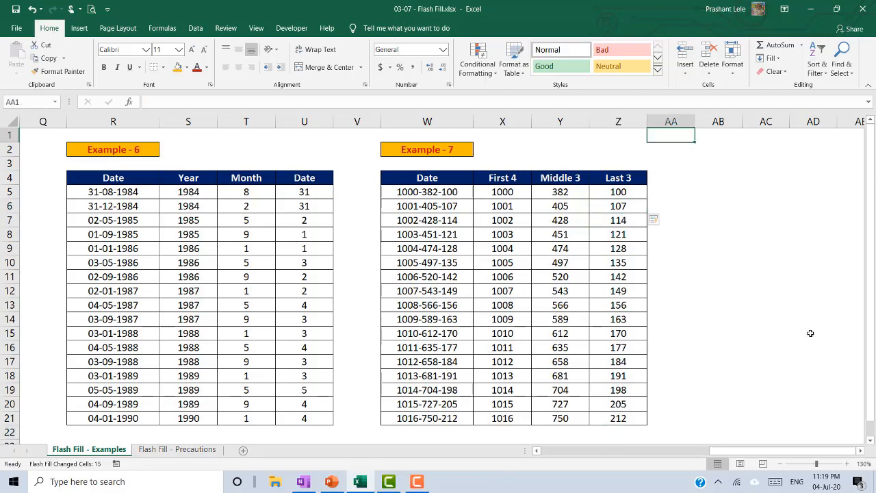
key("Down")
key("Down")
key("Down")
key("Down")
key("Left")
key("Left")
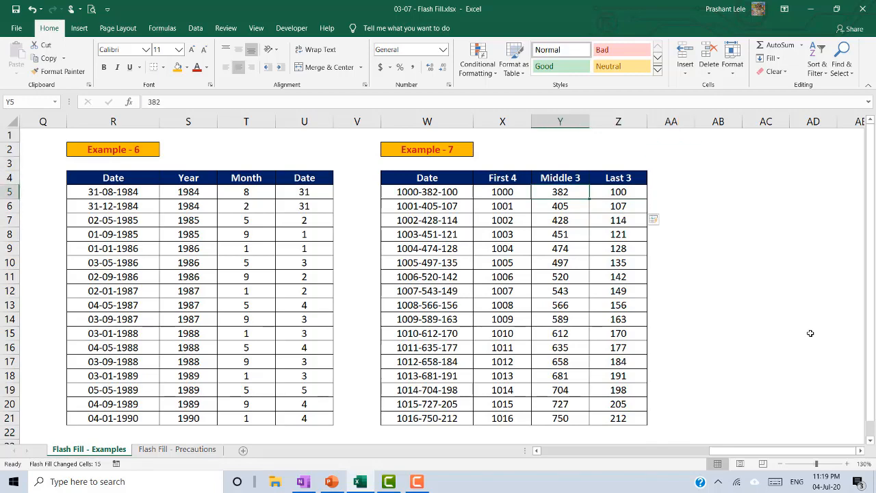
key("Left")
key("Left")
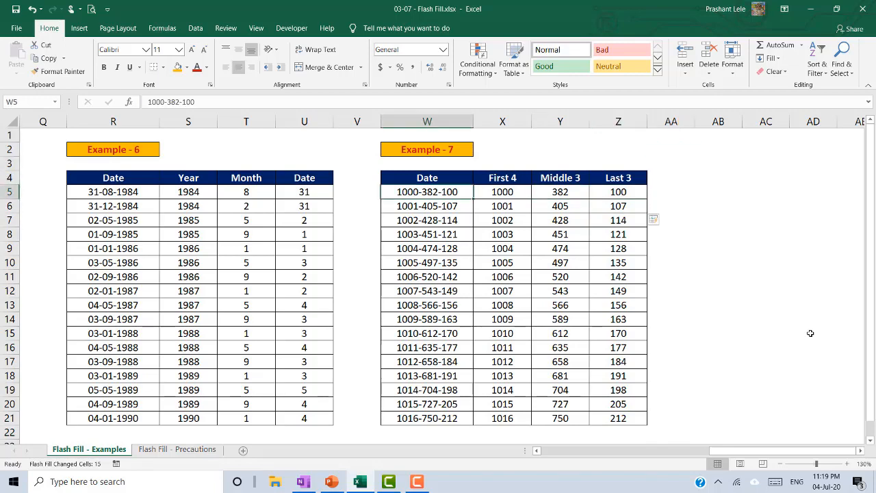
key("Left")
key("Left")
key("Left")
key("Left")
key("Left")
key("Left")
key("Left")
key("Left")
key("Left")
key("Left")
key("Left")
key("Left")
key("Left")
key("Left")
key("Left")
key("Left")
key("Left")
key("Left")
key("Left")
key("Left")
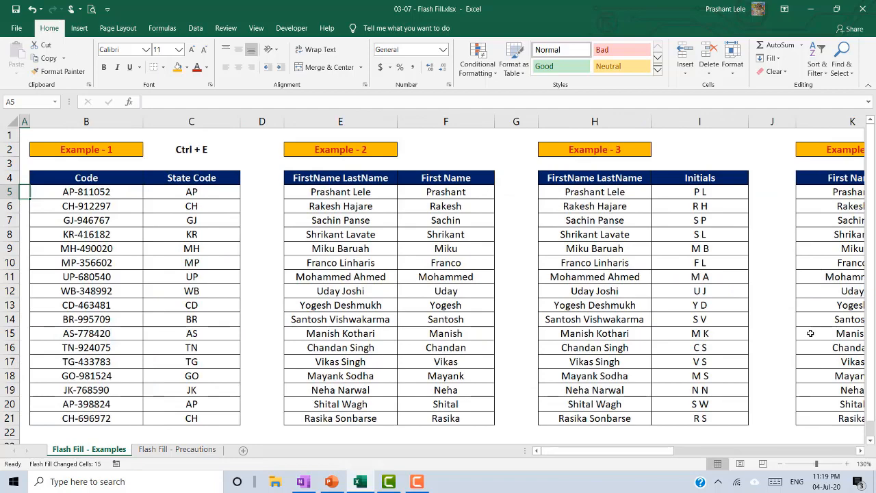
- Check the First Name, Last Name and combined FirstName, LastName values in K5–M5
key("Right")
key("Right")
key("Right")
key("Right")
key("Right")
key("Right")
key("Right")
key("Right")
key("Right")
key("Right")
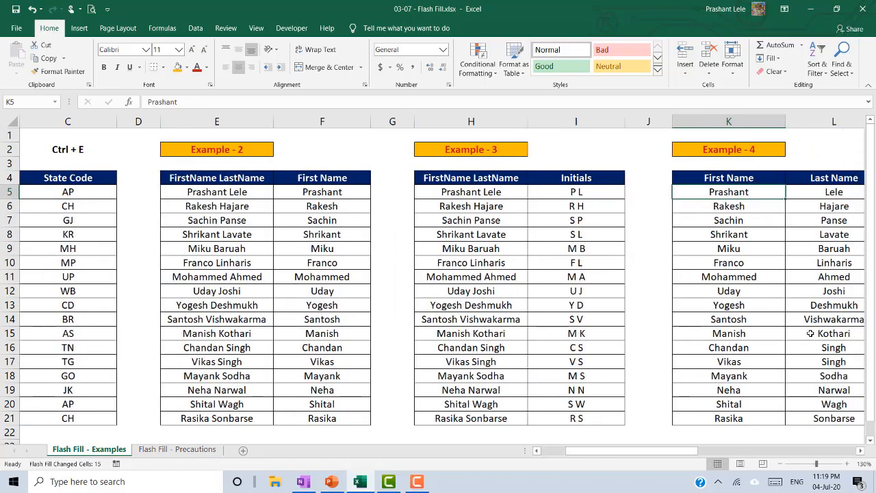
key("Right")
key("Right")
key("Left")
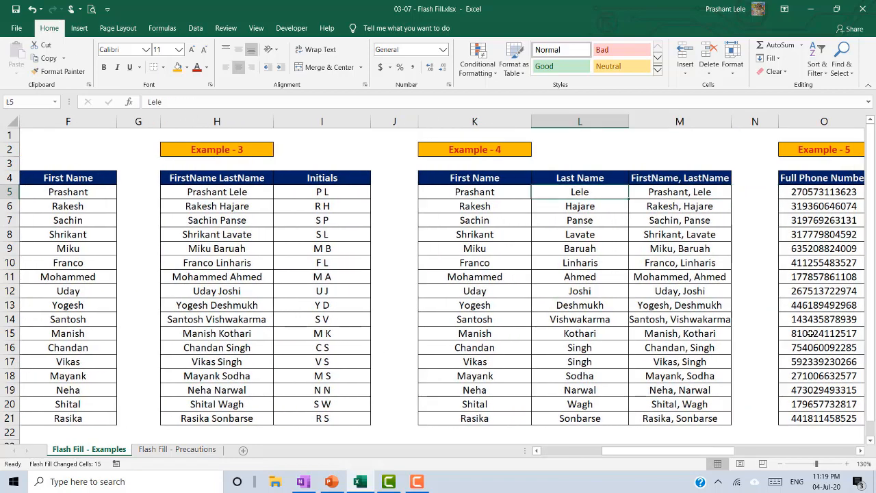
key("Left")
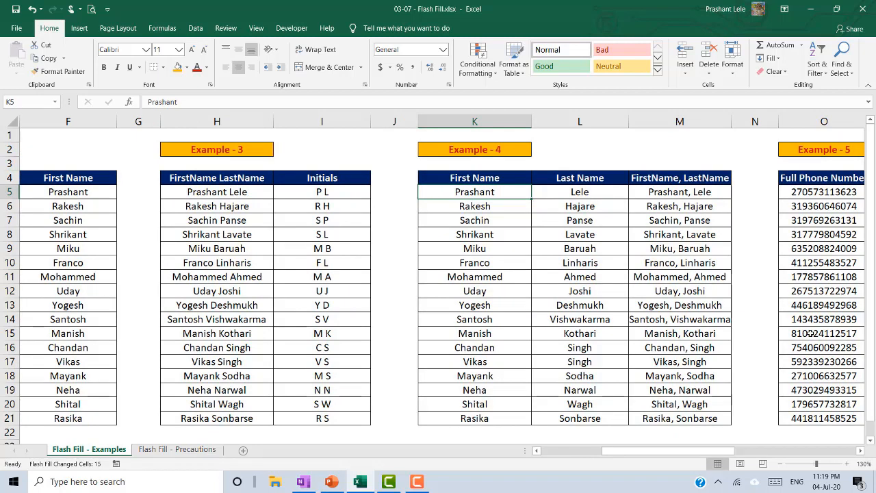
key("Right")
key("Right")
key("Up")
key("Down")
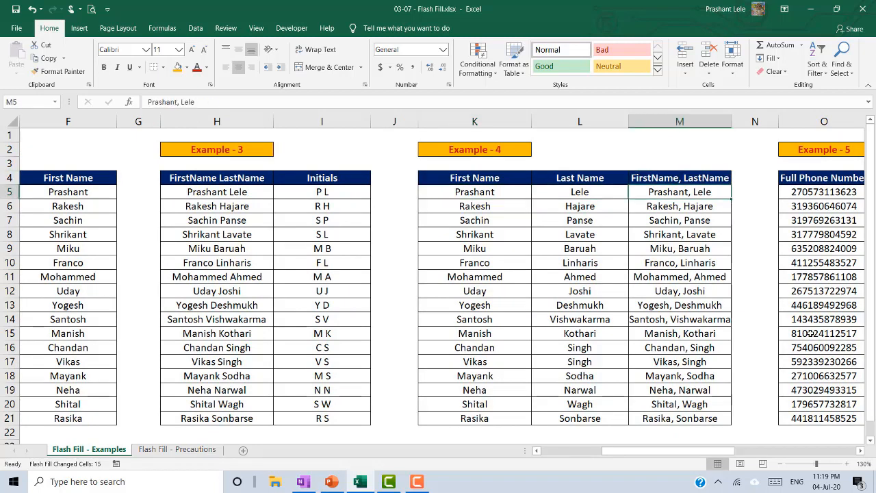
key("Left")
key("Left")
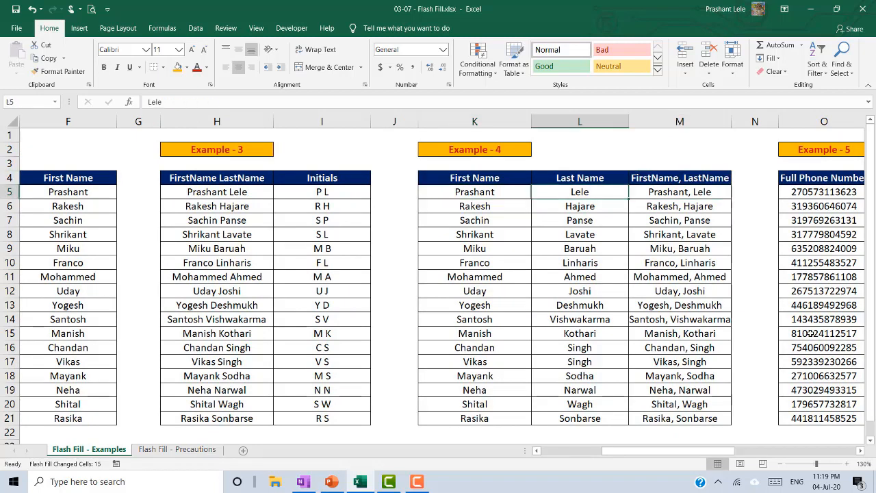
- Return to column A and check the Example 1 code AP-811052 in B5
key("Home")
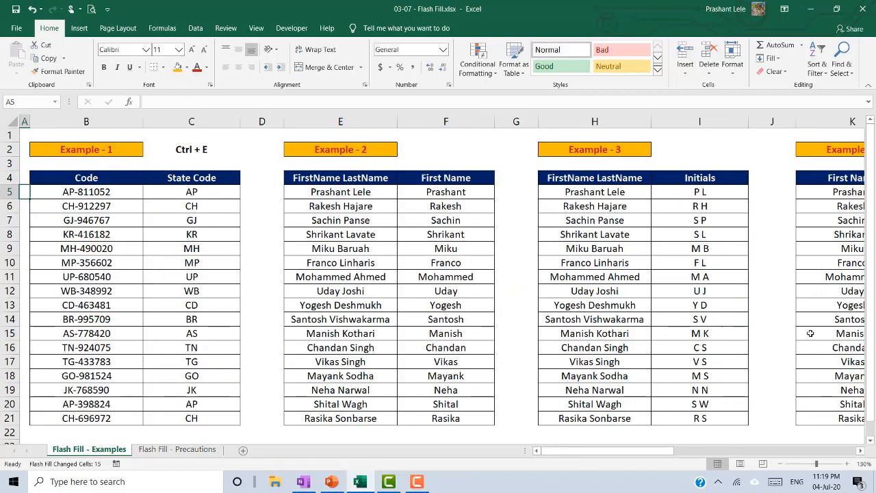
key("Up")
key("Up")
key("Up")
key("Up")
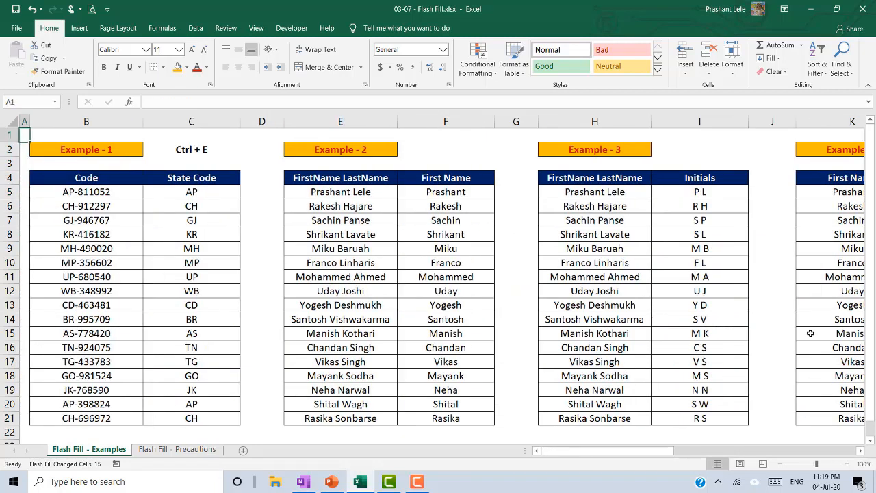
key("Right")
key("Right")
key("Down")
key("Down")
key("Down")
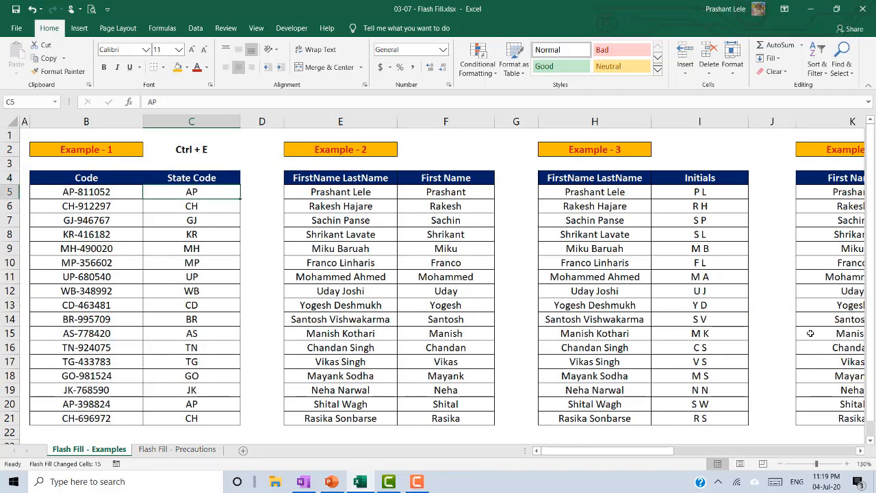
key("Left")
key("Down")
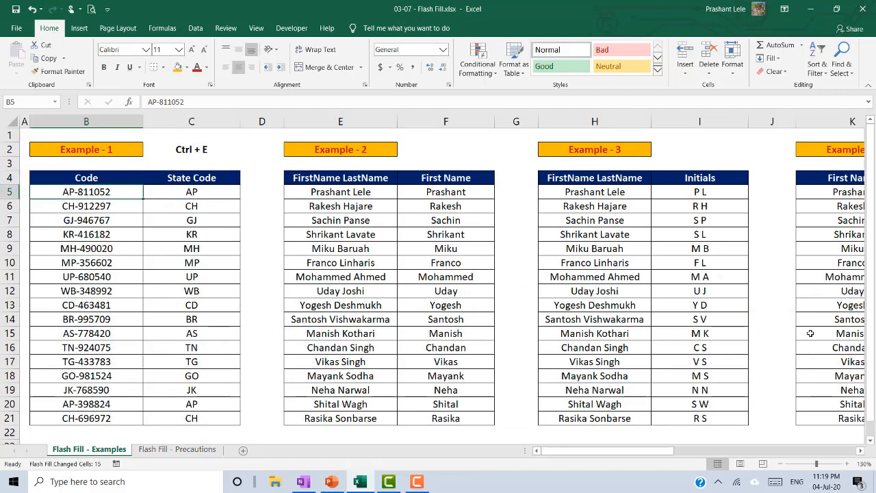
- Move back past the Example - 1 label to finish on cell A1
key("Up")
key("Up")
key("Up")
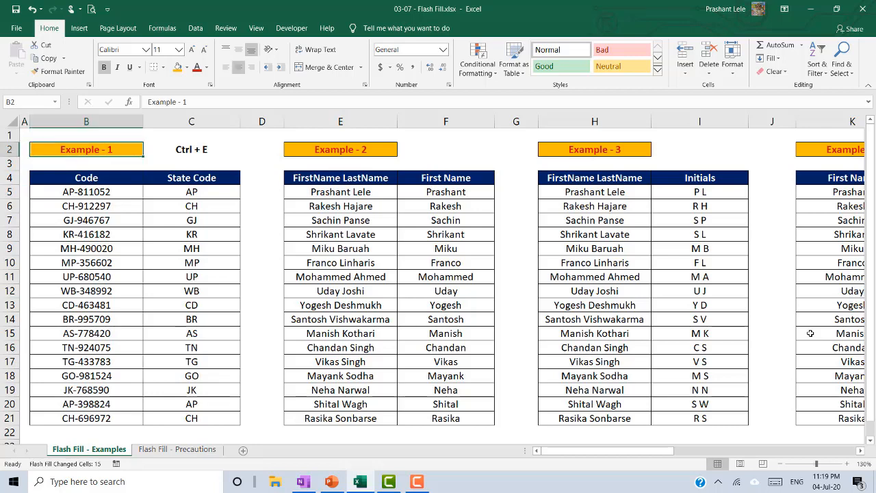
key("Left")
key("Up")
key("Down")
key("Right")
key("Left")
key("Up")
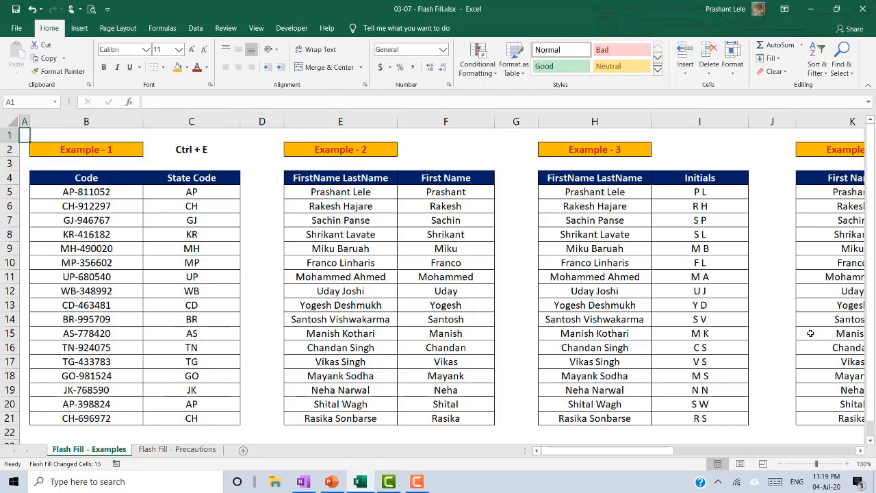